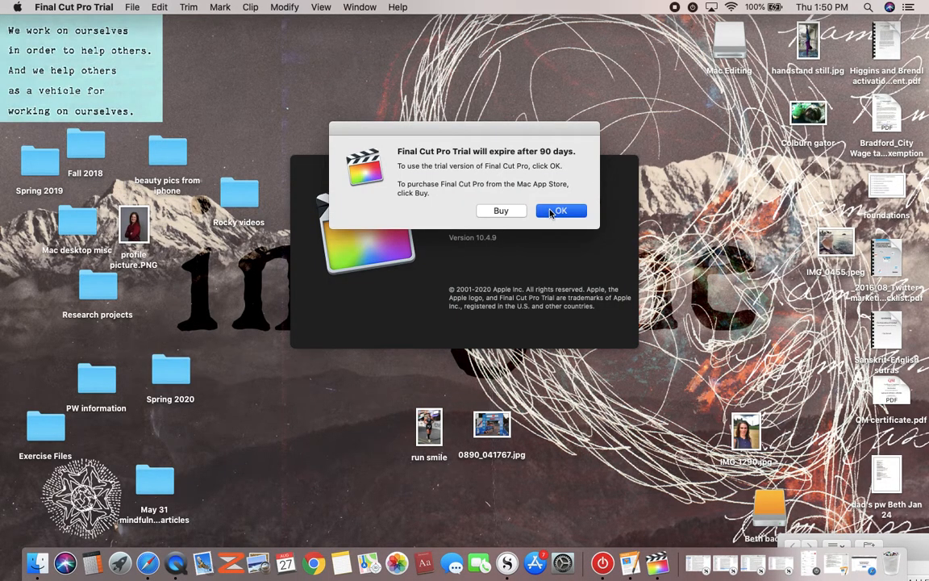
- Accept the trial notice, allow access to files on removable volumes, and dismiss the What's New overview
{"action": "left_click", "coordinate": [557, 210]}
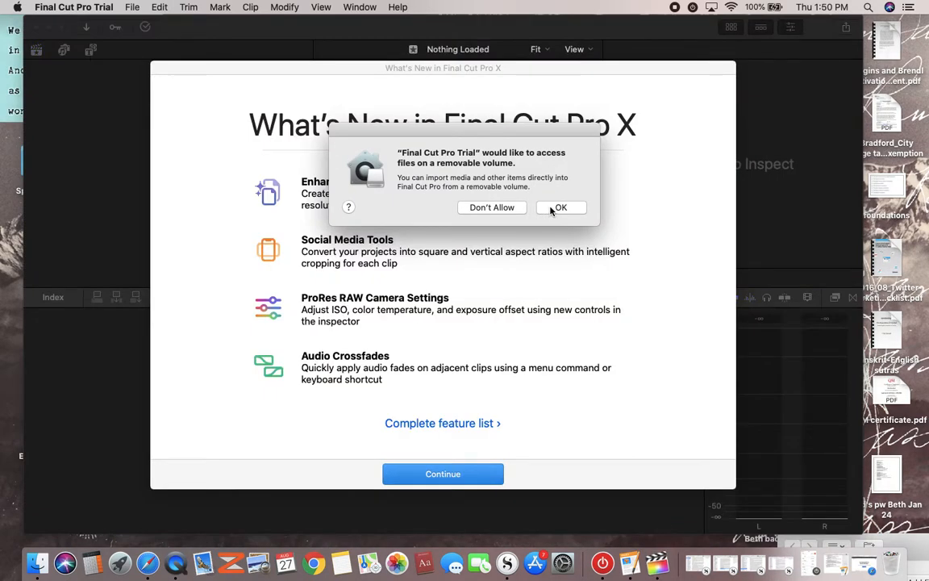
{"action": "left_click", "coordinate": [556, 208]}
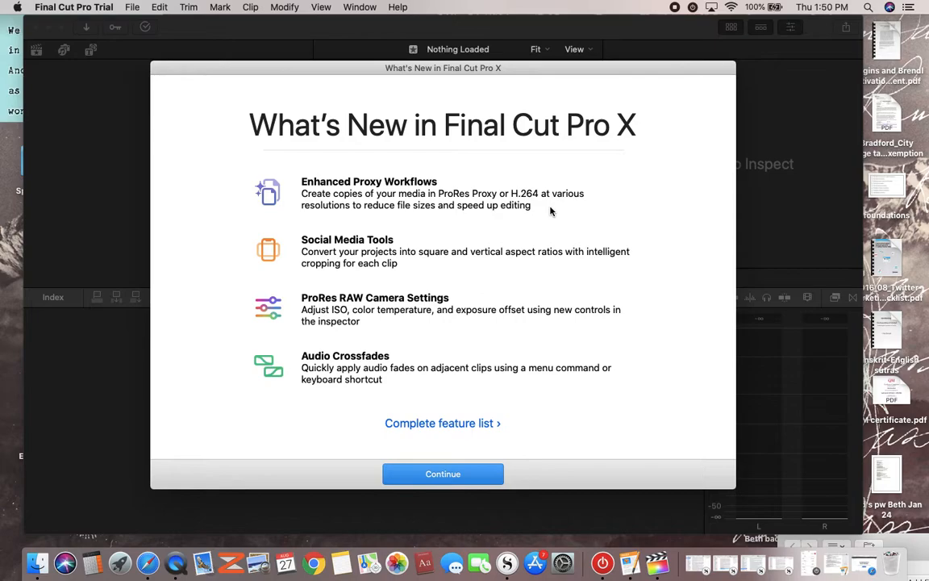
{"action": "left_click", "coordinate": [443, 474]}
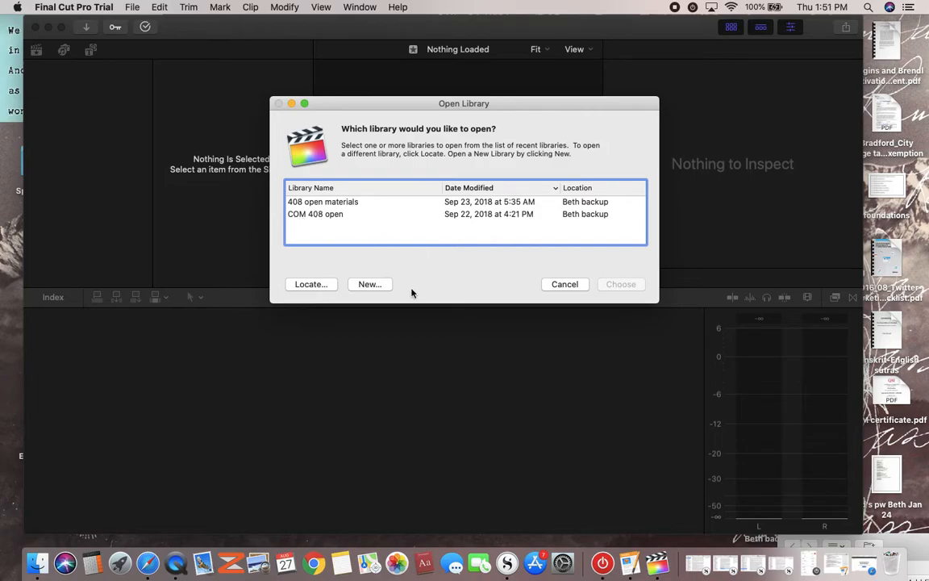
- Start a new library named "Tutorial 1 FCP" and choose the external backup drive as its location
{"action": "left_click", "coordinate": [370, 284]}
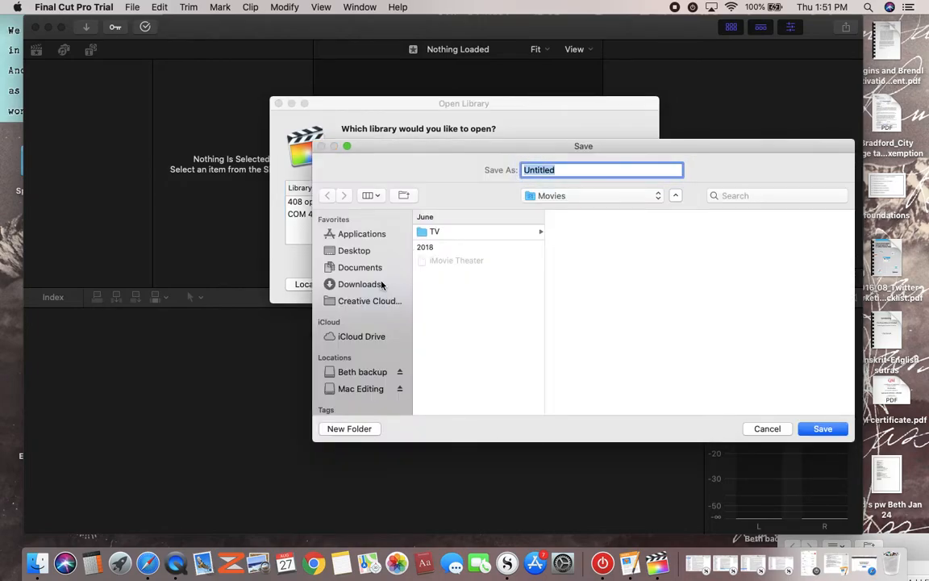
{"action": "type", "text": "Tutorial 1 FCP"}
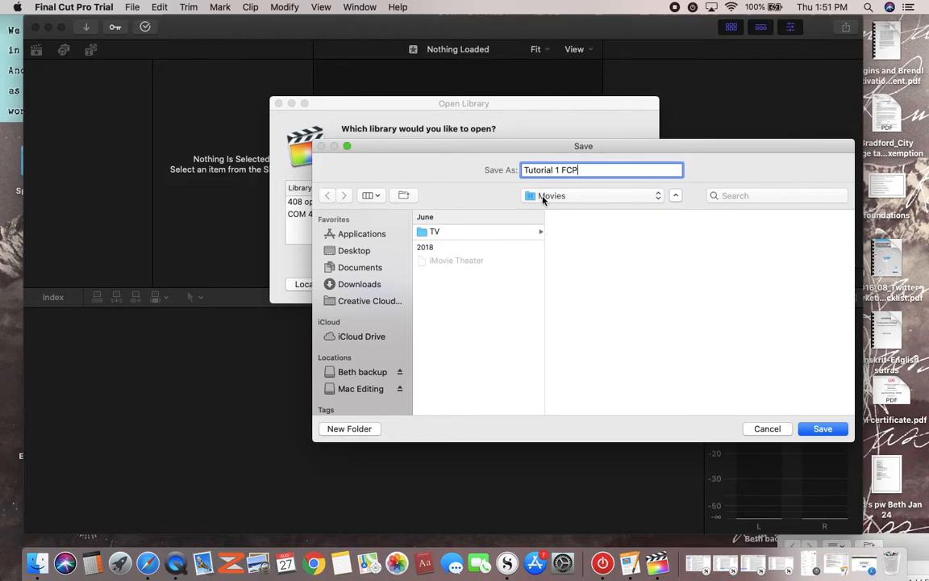
{"action": "left_click", "coordinate": [543, 199]}
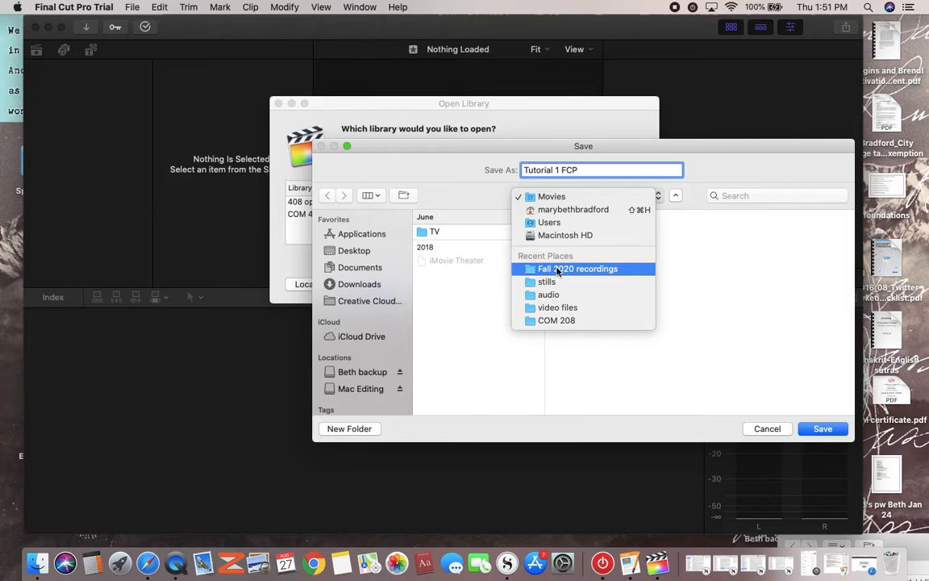
{"action": "left_click", "coordinate": [355, 376]}
{"action": "left_click", "coordinate": [353, 373]}
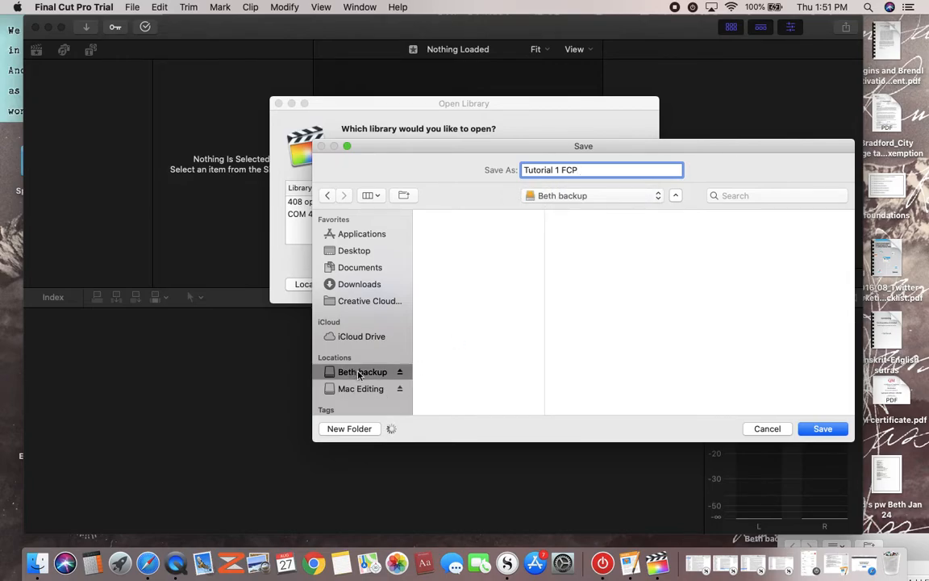
- Create a folder named "Final Cut pro tutorials" on the backup drive and save the new library in it
{"action": "left_click", "coordinate": [354, 429]}
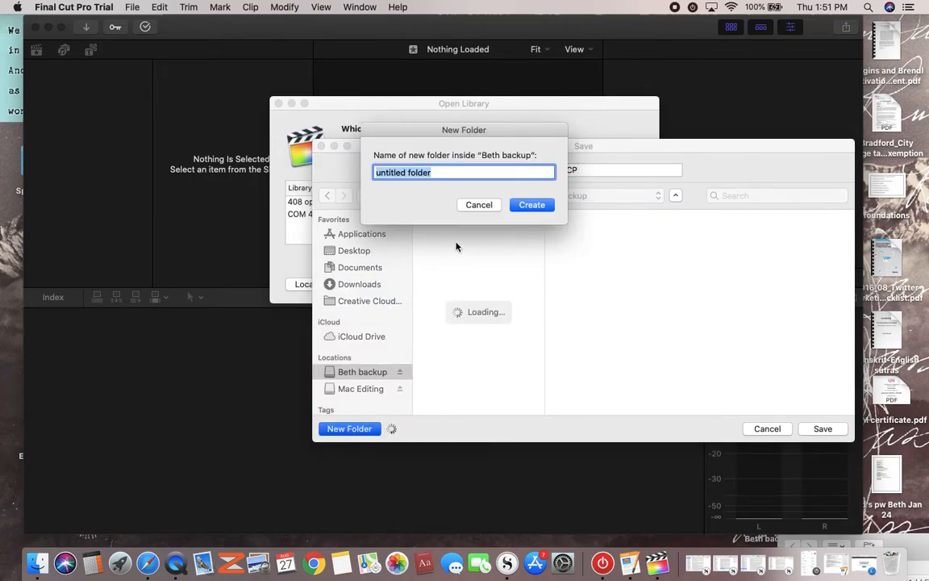
{"action": "type", "text": "Final Cut p"}
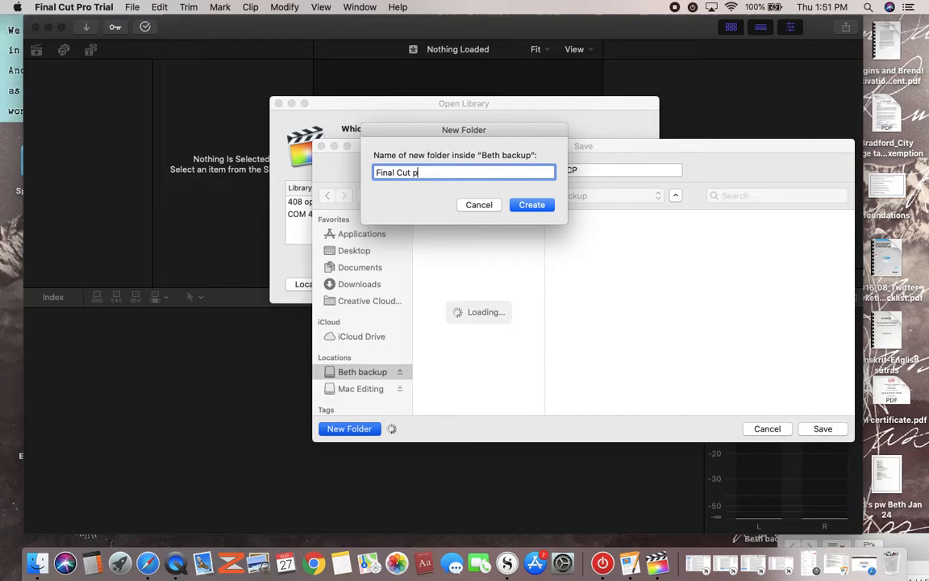
{"action": "type", "text": "ro tutorials"}
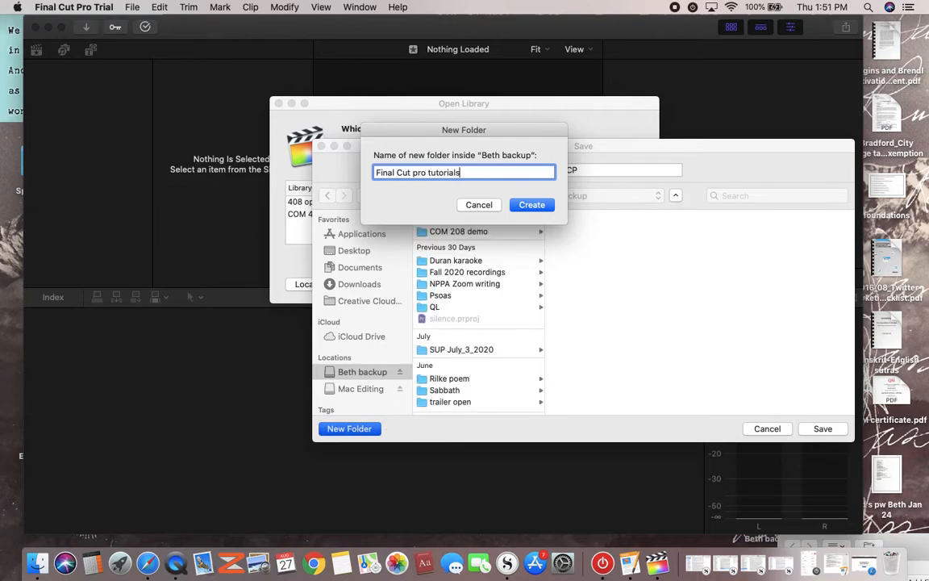
{"action": "left_click", "coordinate": [531, 204]}
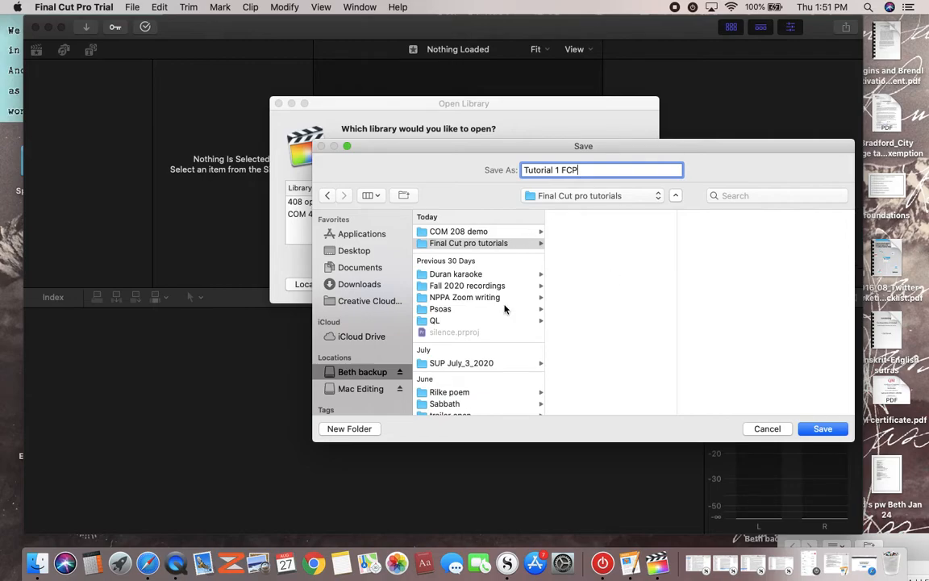
{"action": "left_click", "coordinate": [808, 434]}
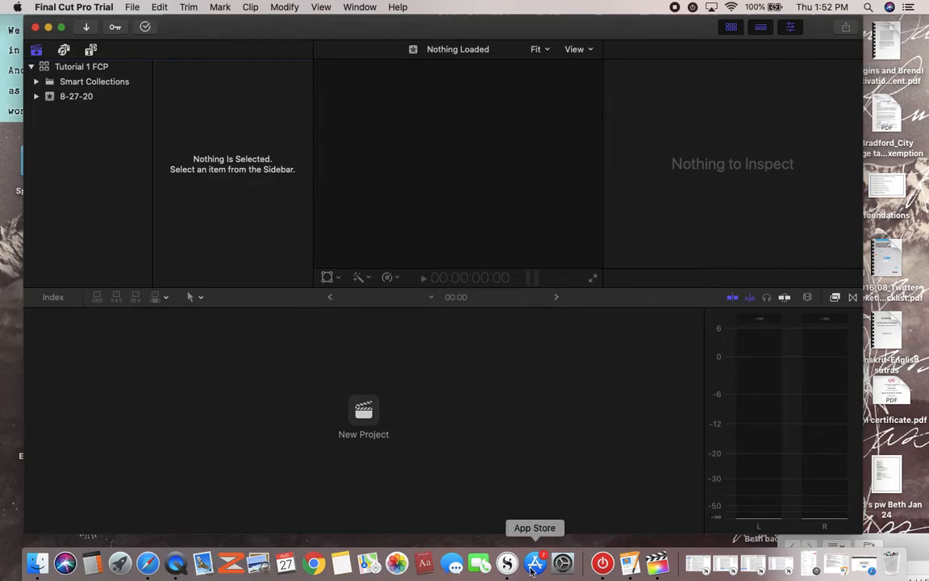
- Switch to Pages to review the assignment steps in the "Day 1 editing tutorial" document, and return to Final Cut Pro
{"action": "left_click", "coordinate": [630, 563]}
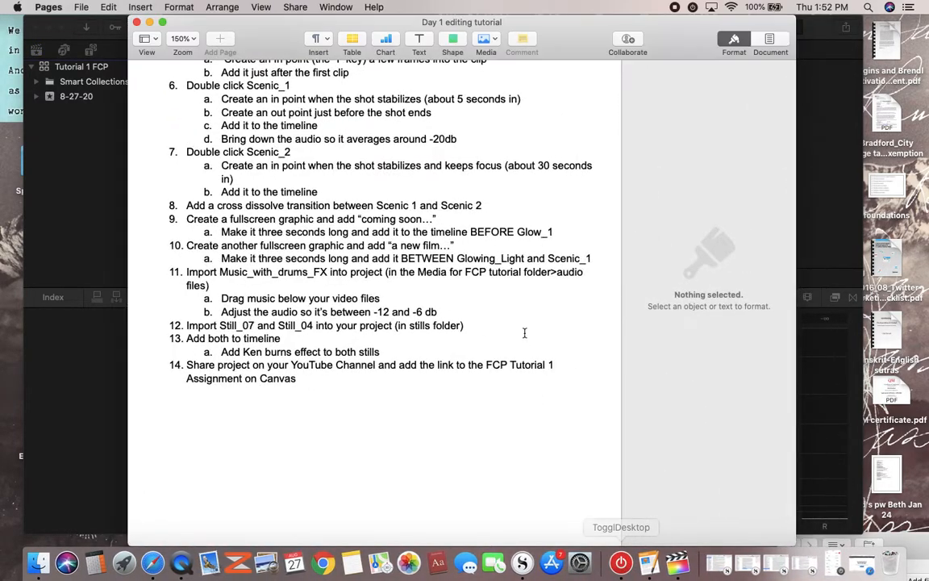
{"action": "scroll", "coordinate": [415, 209], "scroll_direction": "up", "scroll_amount": 5}
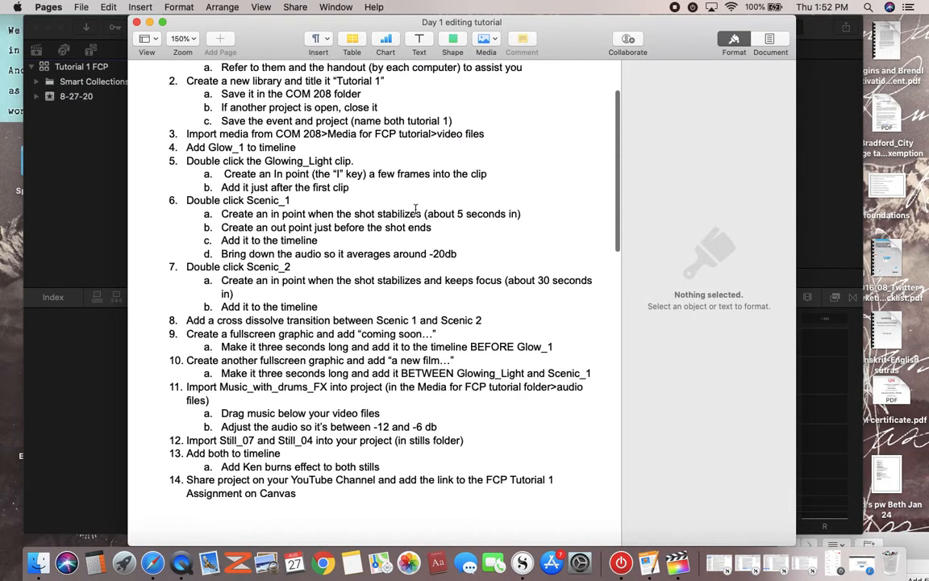
{"action": "scroll", "coordinate": [323, 125], "scroll_direction": "up", "scroll_amount": 4}
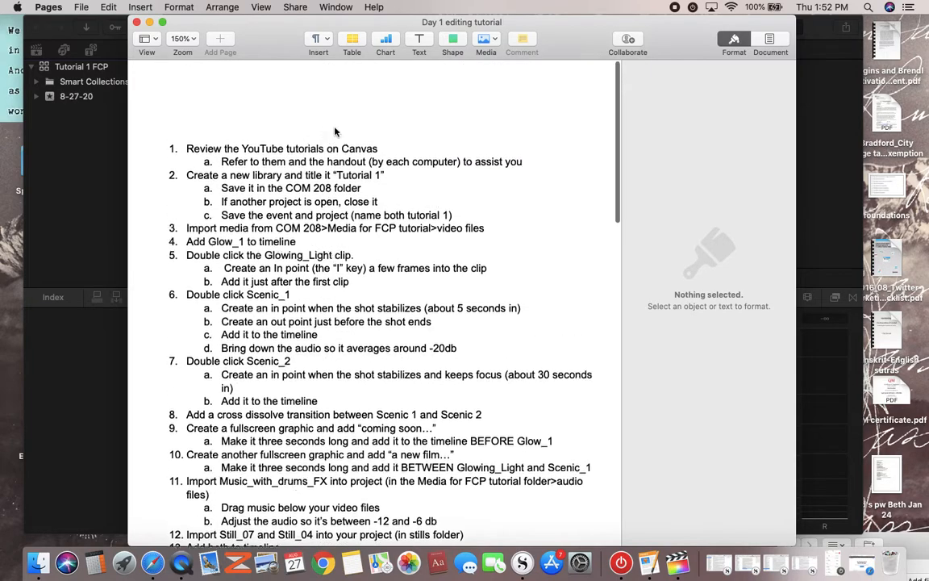
{"action": "scroll", "coordinate": [344, 231], "scroll_direction": "down", "scroll_amount": 3}
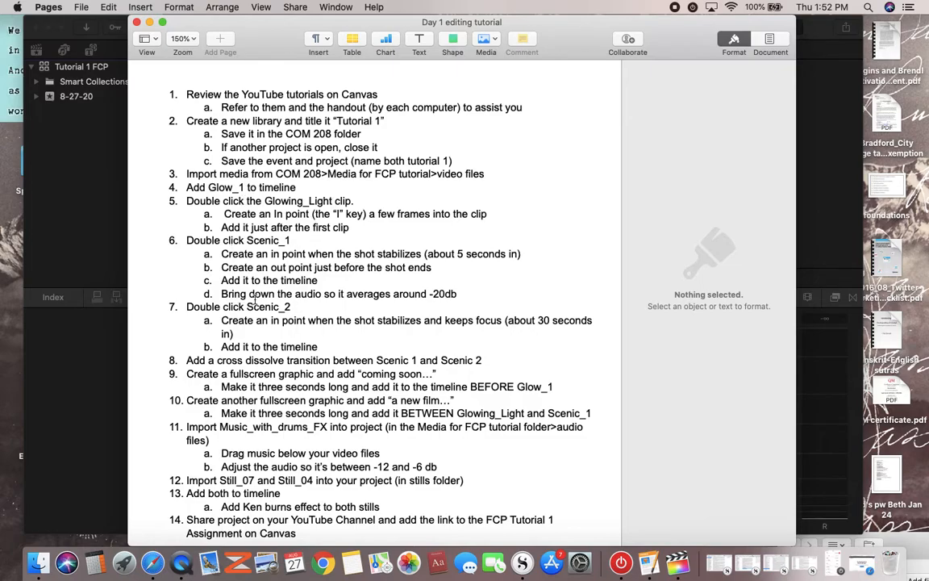
{"action": "scroll", "coordinate": [255, 300], "scroll_direction": "down", "scroll_amount": 5}
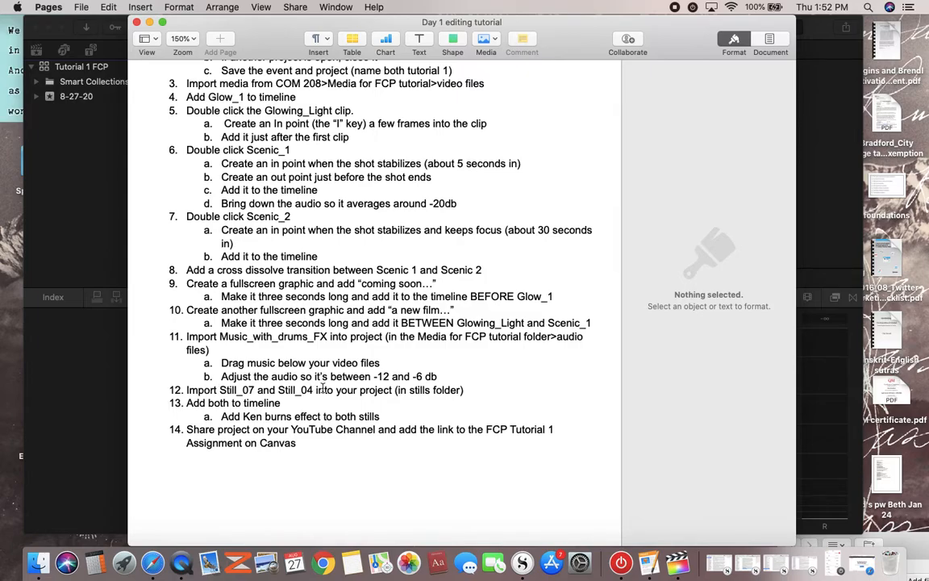
{"action": "scroll", "coordinate": [321, 389], "scroll_direction": "up", "scroll_amount": 2}
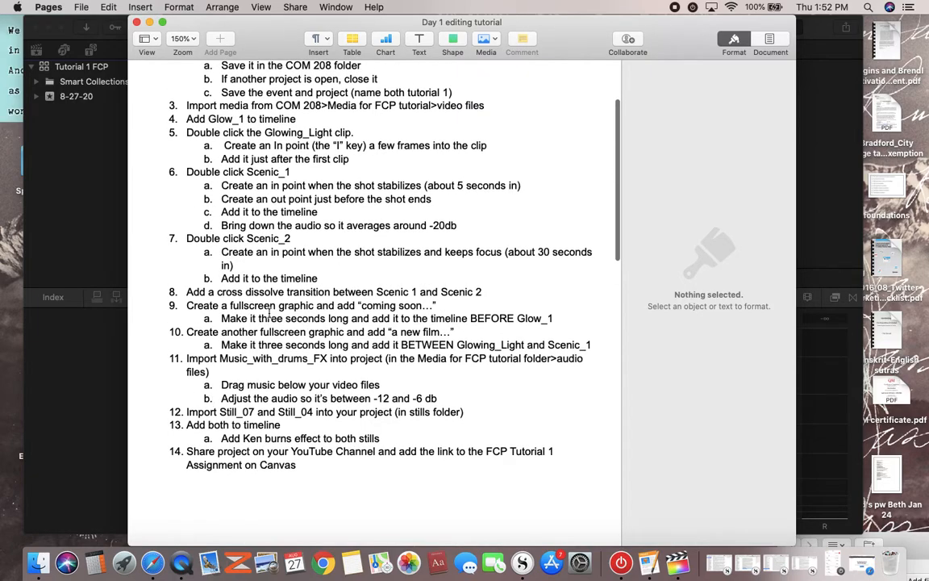
{"action": "scroll", "coordinate": [242, 282], "scroll_direction": "up", "scroll_amount": 3}
{"action": "scroll", "coordinate": [270, 314], "scroll_direction": "up", "scroll_amount": 1}
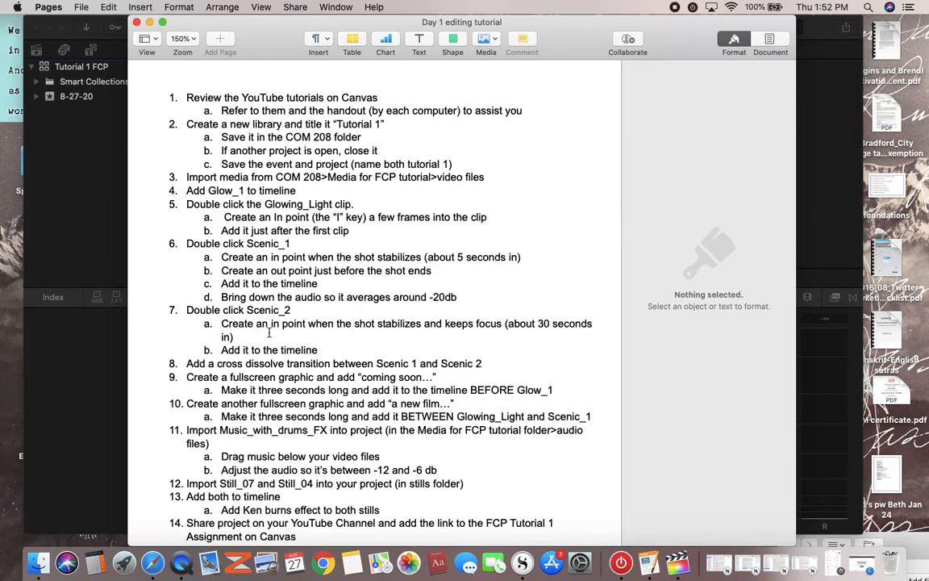
{"action": "left_click", "coordinate": [149, 22]}
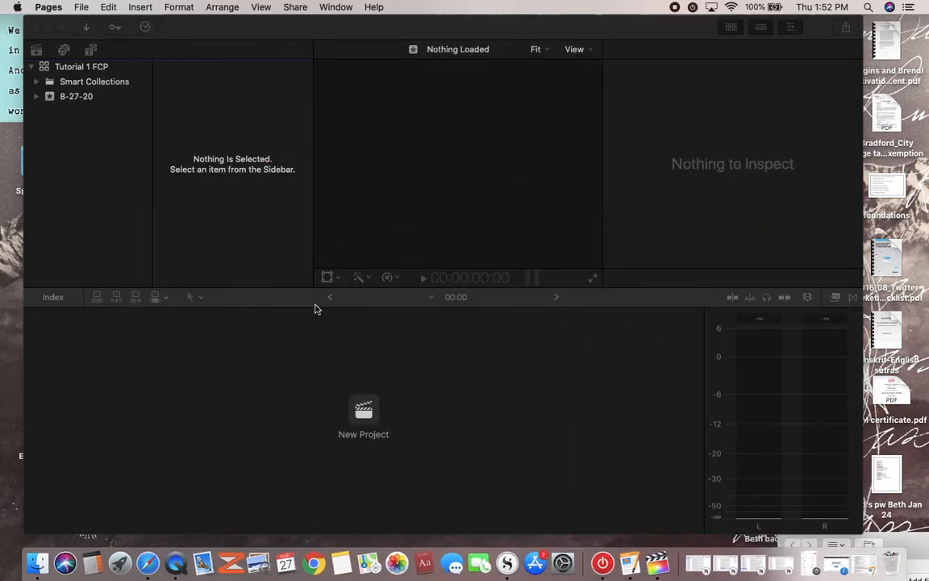
{"action": "left_click", "coordinate": [331, 380]}
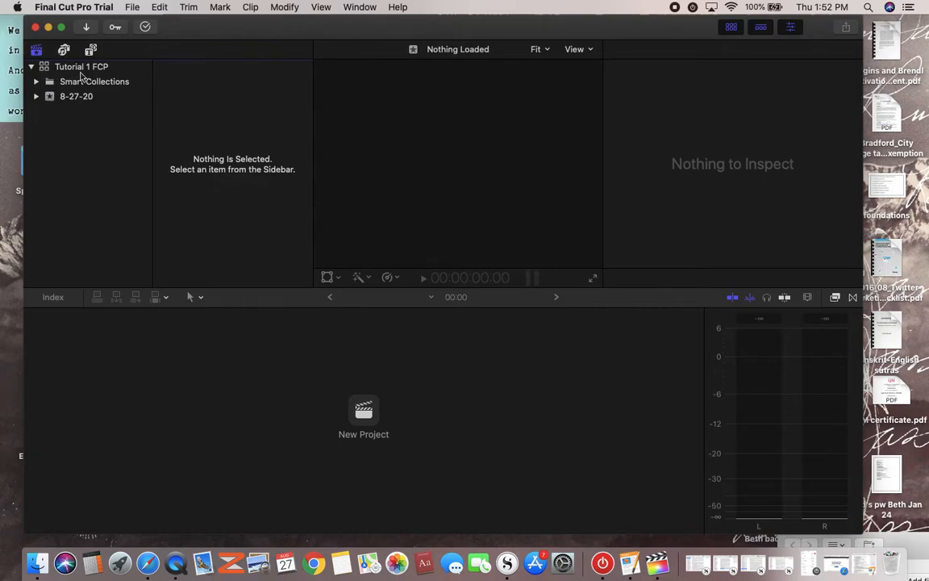
- Create a project named "FCP Tutorial 1" in the 8-27-20 event with the default settings
{"action": "left_click", "coordinate": [364, 411]}
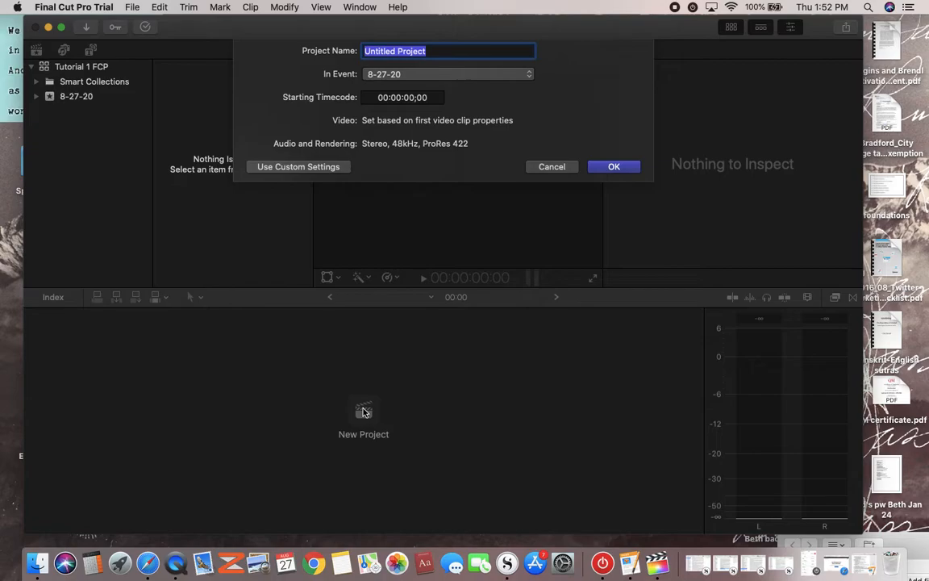
{"action": "type", "text": "FCP Turo"}
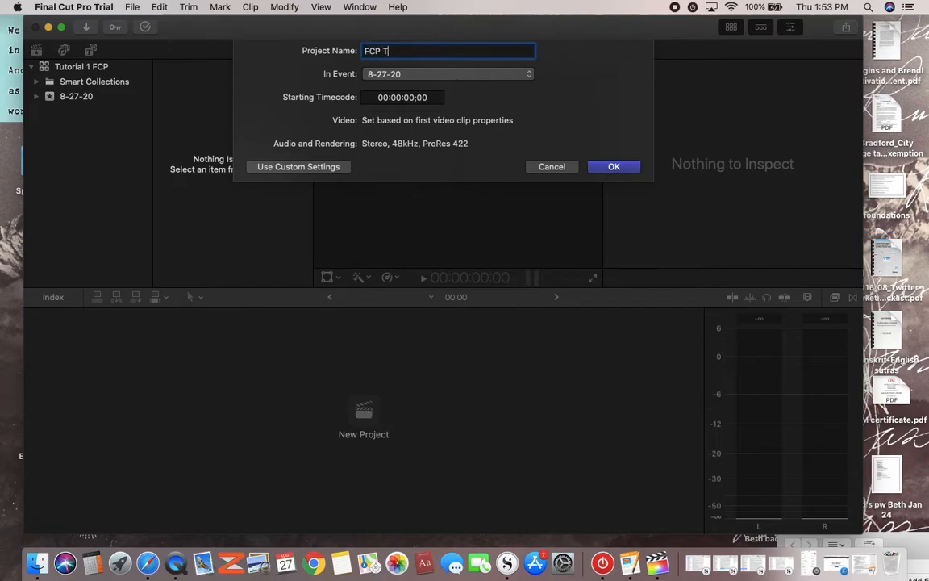
{"action": "key", "text": "BackSpace"}
{"action": "key", "text": "BackSpace"}
{"action": "type", "text": "to"}
{"action": "key", "text": "BackSpace"}
{"action": "key", "text": "BackSpace"}
{"action": "type", "text": "torial 1"}
{"action": "left_click", "coordinate": [610, 167]}
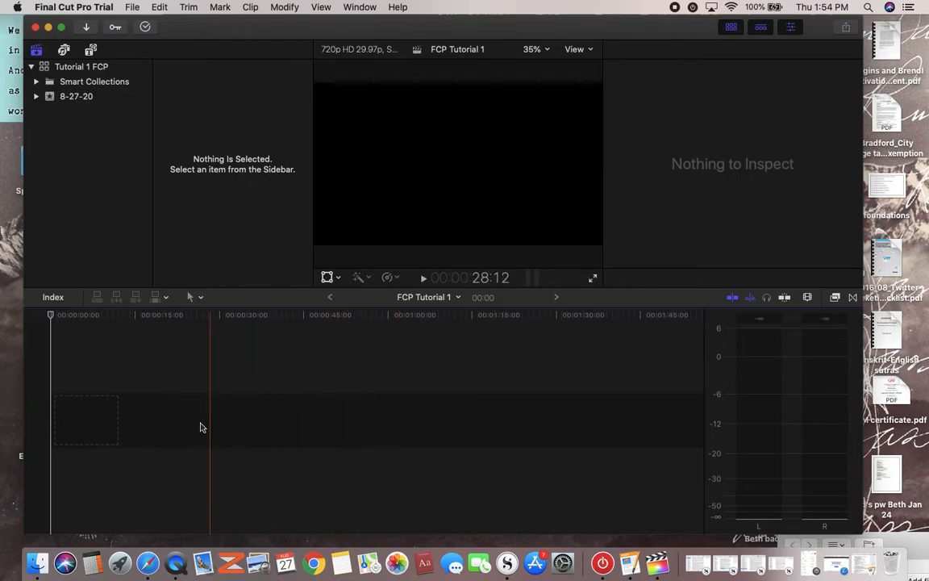
- Move the playhead to about 28 seconds on the empty timeline and bring it back to the start
{"action": "left_click", "coordinate": [211, 367]}
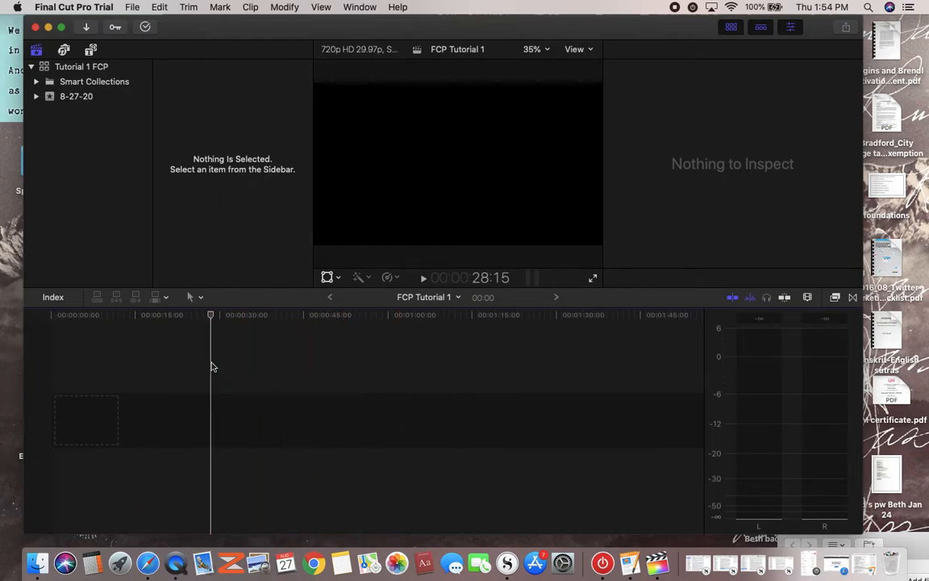
{"action": "left_click", "coordinate": [92, 358]}
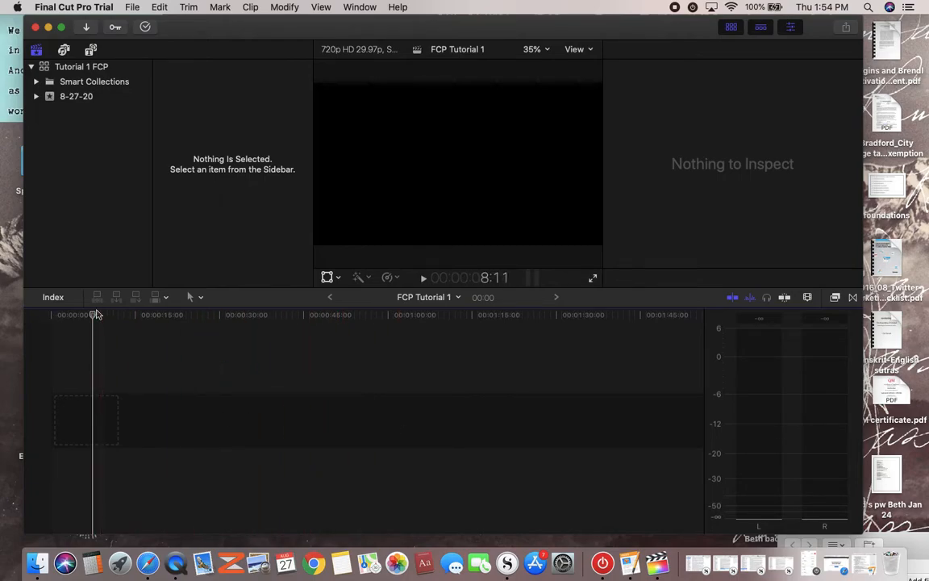
{"action": "left_click_drag", "start_coordinate": [92, 316], "coordinate": [50, 316]}
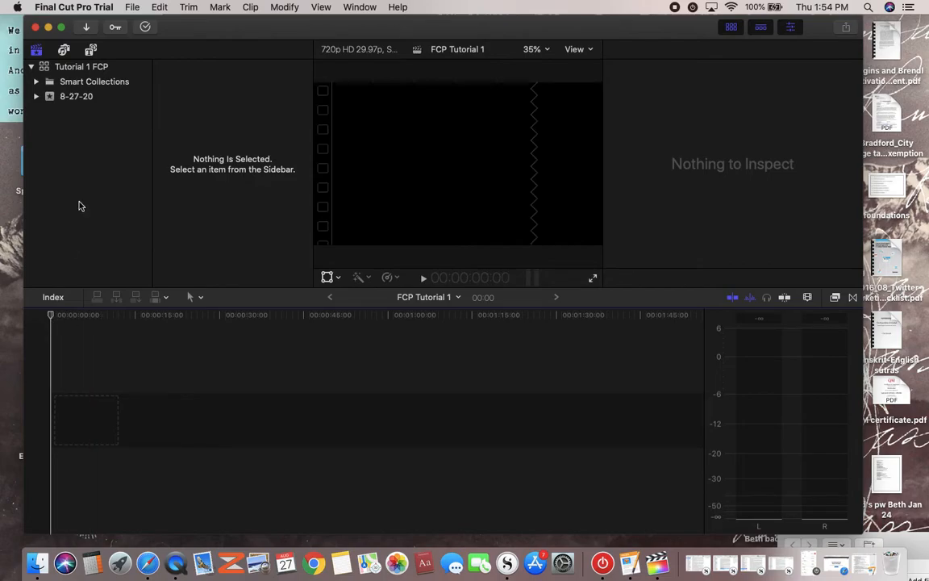
- Open the Media Import window and allow access to the Desktop folder and the camera
{"action": "left_click", "coordinate": [130, 6]}
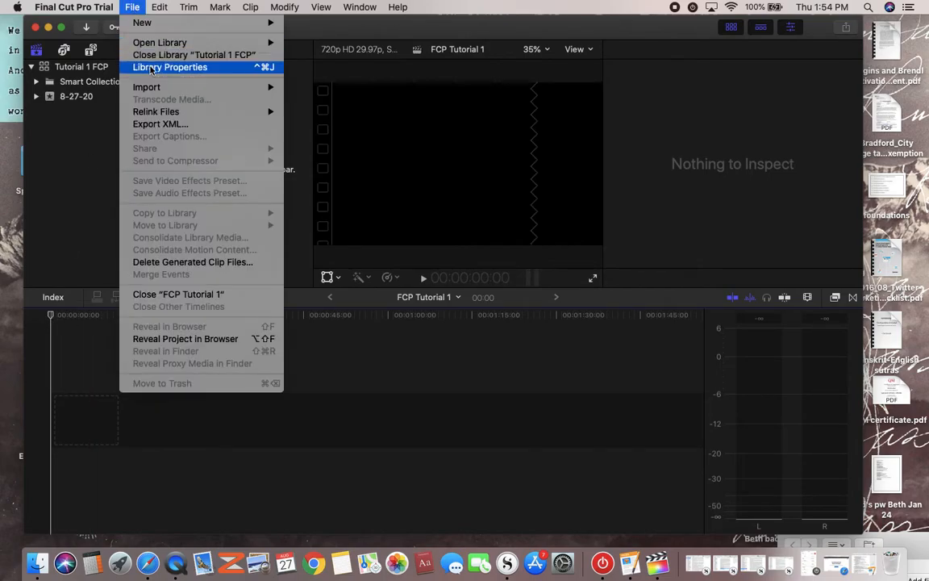
{"action": "mouse_move", "coordinate": [158, 94]}
{"action": "left_click", "coordinate": [297, 89]}
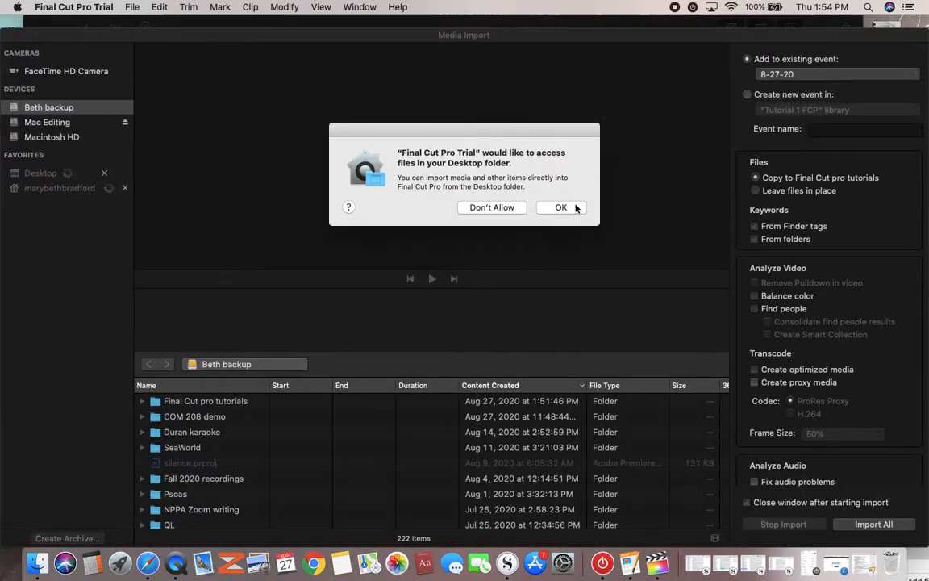
{"action": "left_click", "coordinate": [560, 208]}
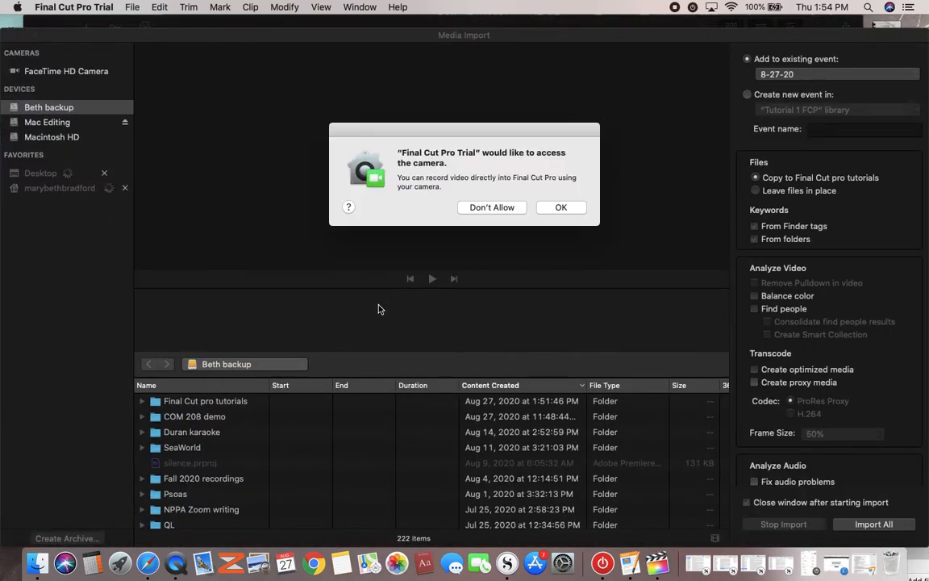
{"action": "left_click", "coordinate": [549, 208]}
{"action": "left_click", "coordinate": [549, 208]}
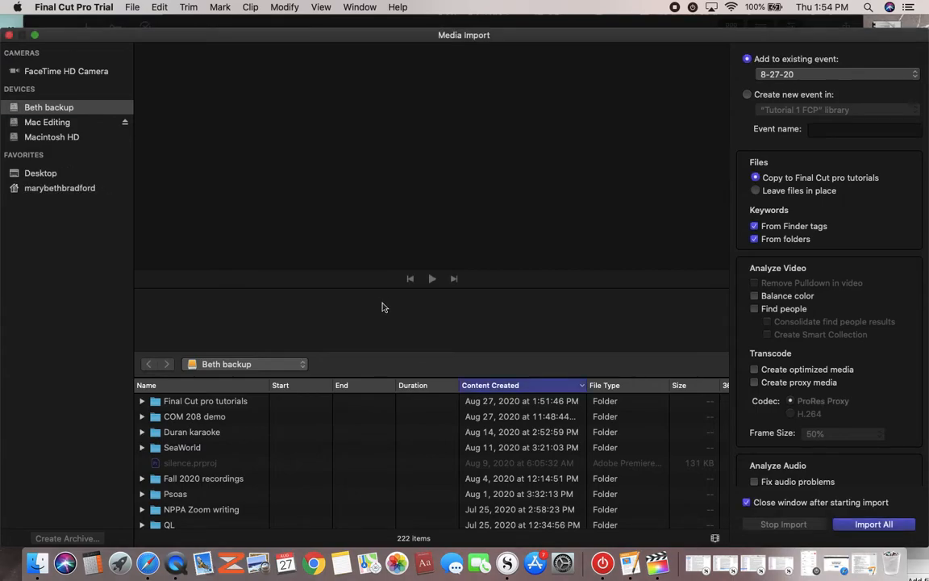
- Open the "Media for FCP tutorial" folder on the backup drive and expand its "video files" folder
{"action": "left_click", "coordinate": [296, 367]}
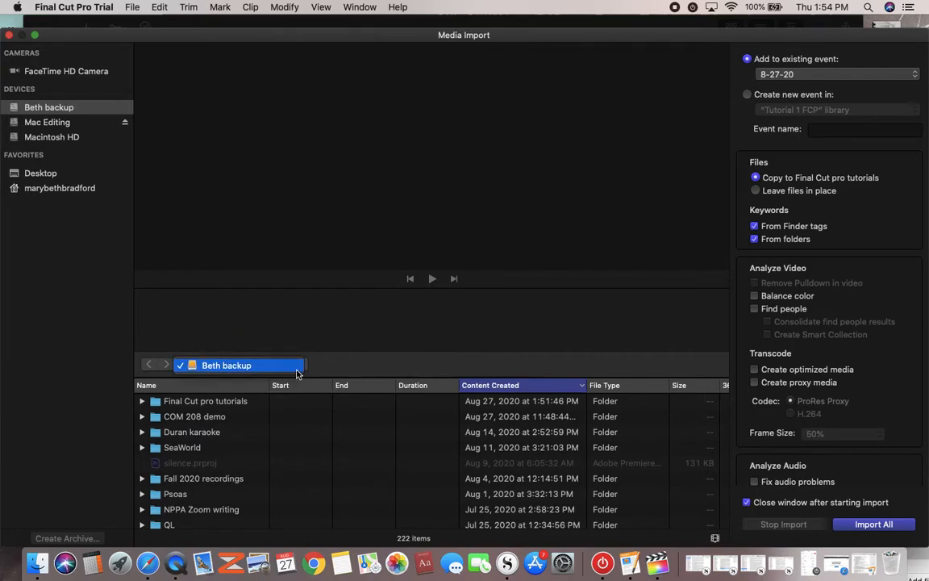
{"action": "left_click", "coordinate": [304, 366]}
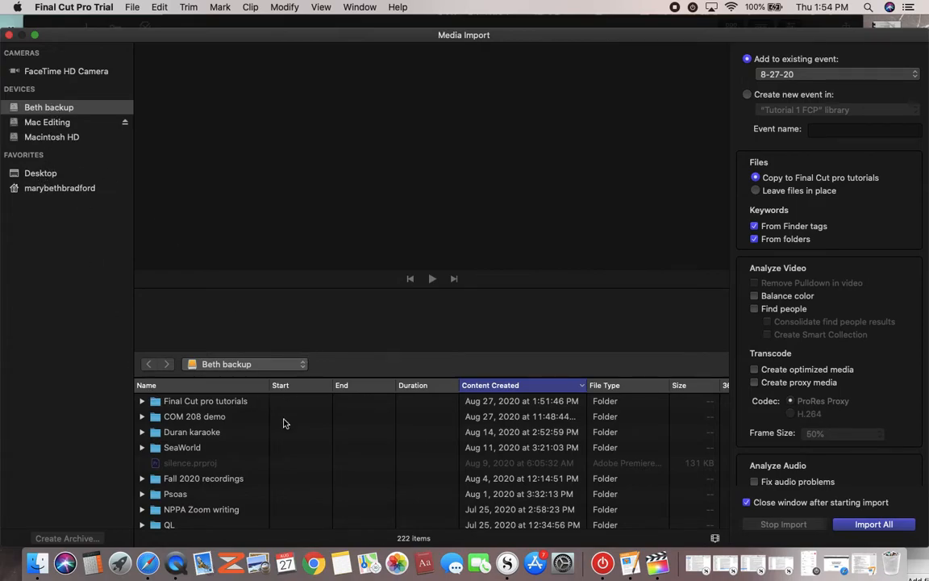
{"action": "scroll", "coordinate": [258, 425], "scroll_direction": "down", "scroll_amount": 2}
{"action": "scroll", "coordinate": [258, 426], "scroll_direction": "up", "scroll_amount": 1}
{"action": "scroll", "coordinate": [258, 426], "scroll_direction": "down", "scroll_amount": 5}
{"action": "scroll", "coordinate": [258, 426], "scroll_direction": "down", "scroll_amount": 10}
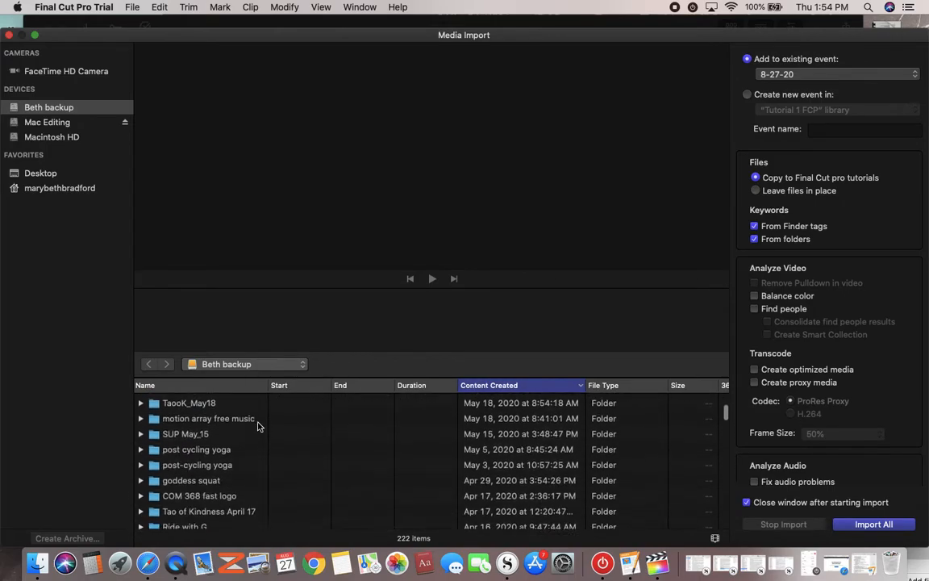
{"action": "scroll", "coordinate": [258, 426], "scroll_direction": "down", "scroll_amount": 15}
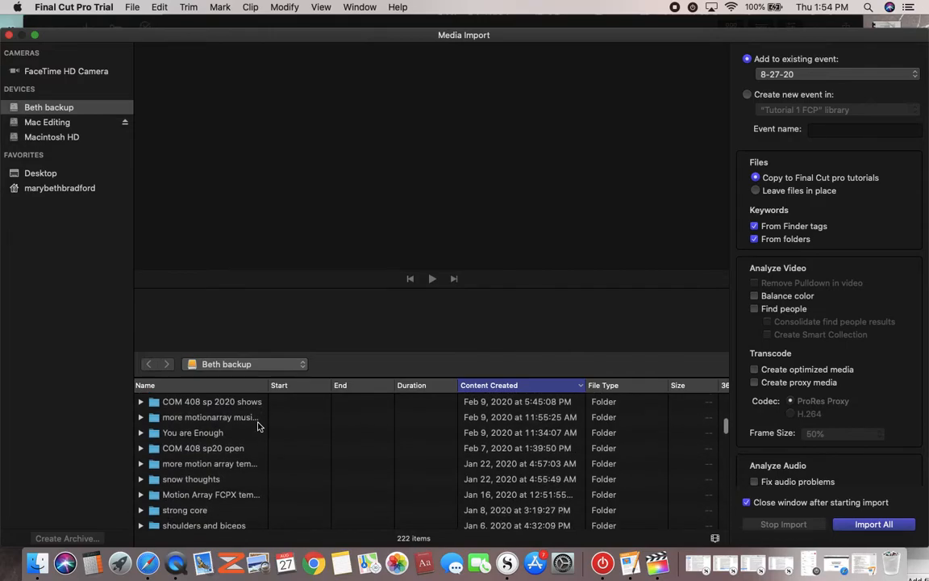
{"action": "scroll", "coordinate": [239, 460], "scroll_direction": "down", "scroll_amount": 12}
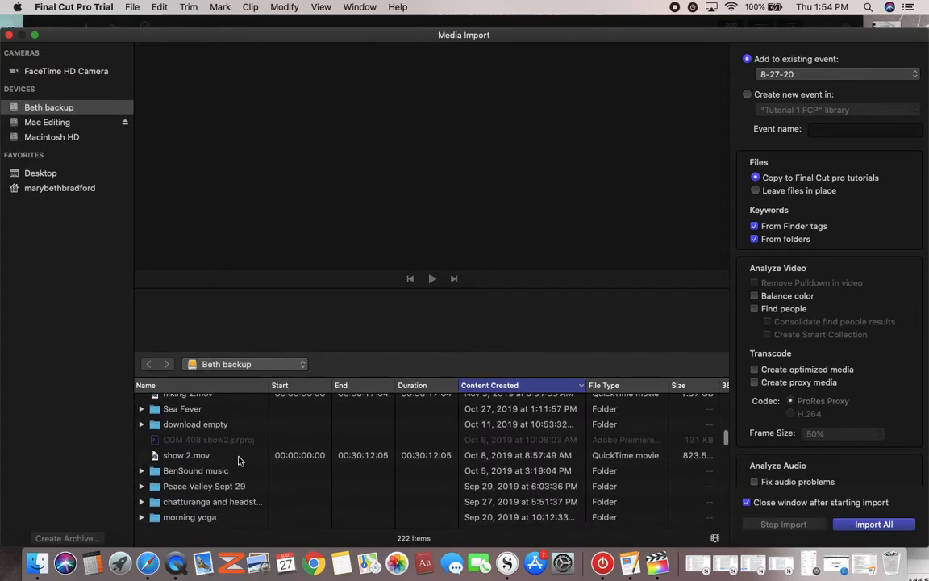
{"action": "scroll", "coordinate": [269, 484], "scroll_direction": "down", "scroll_amount": 12}
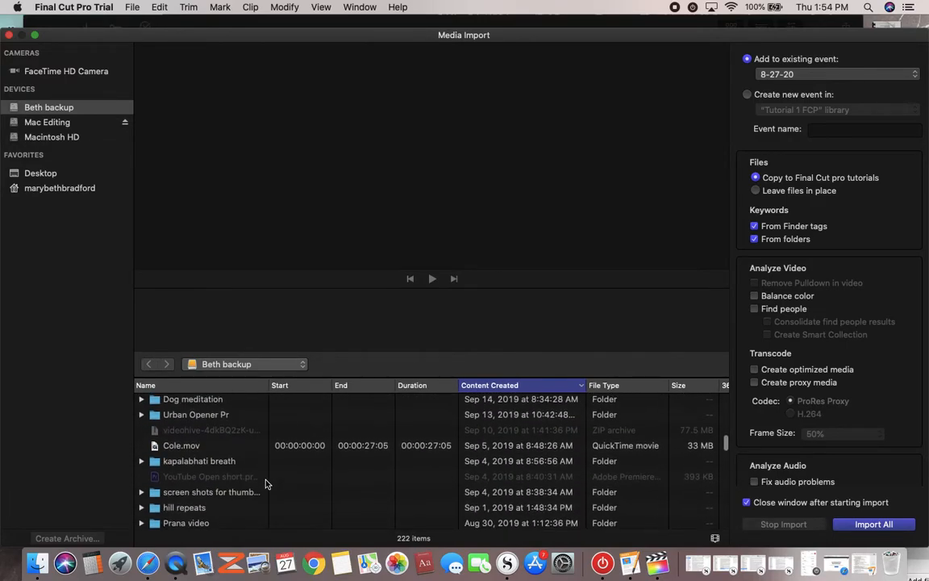
{"action": "scroll", "coordinate": [269, 484], "scroll_direction": "down", "scroll_amount": 12}
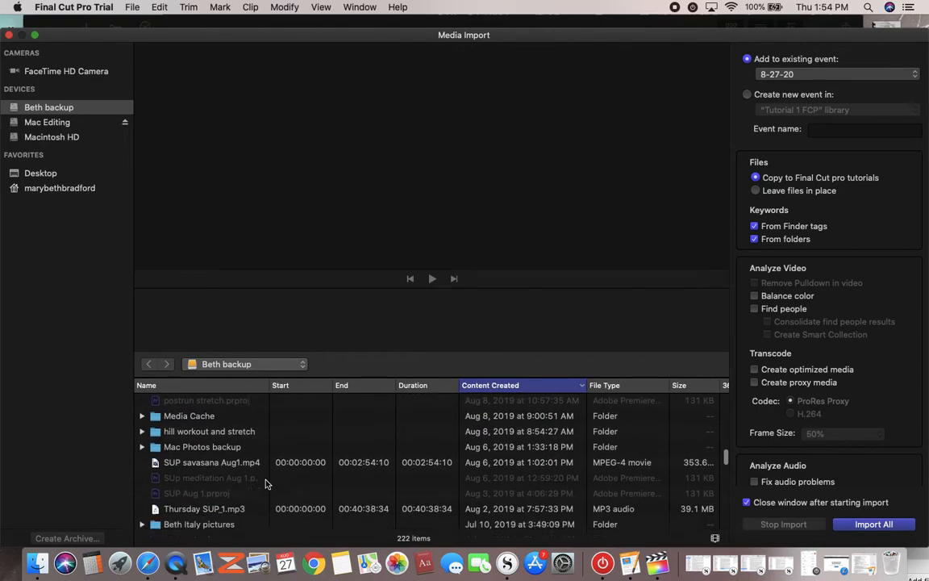
{"action": "scroll", "coordinate": [269, 484], "scroll_direction": "down", "scroll_amount": 12}
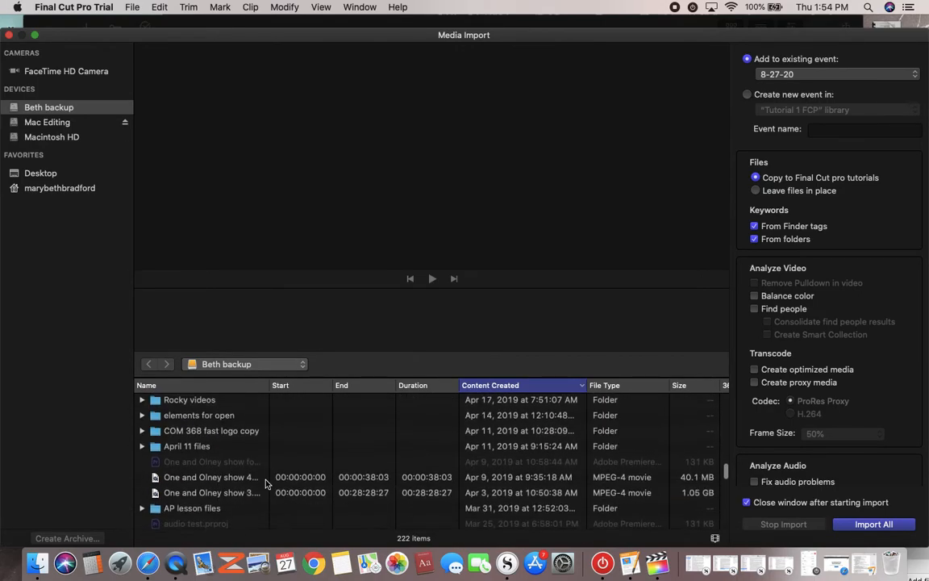
{"action": "scroll", "coordinate": [268, 483], "scroll_direction": "down", "scroll_amount": 10}
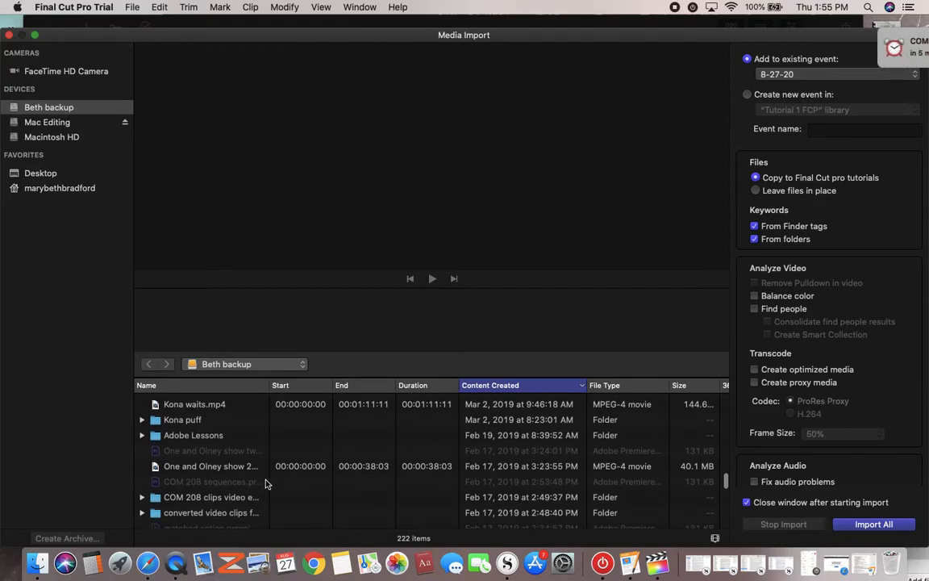
{"action": "scroll", "coordinate": [268, 484], "scroll_direction": "down", "scroll_amount": 10}
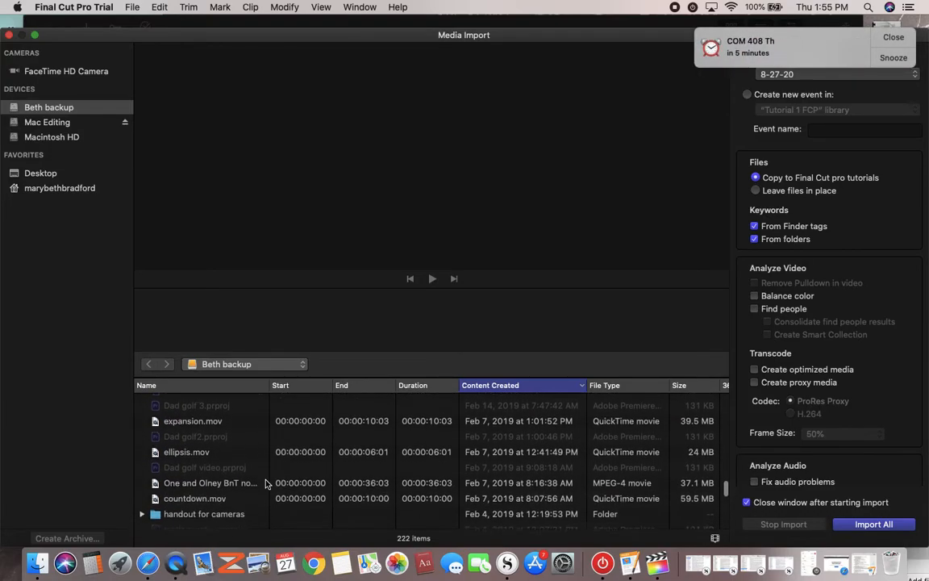
{"action": "scroll", "coordinate": [268, 483], "scroll_direction": "down", "scroll_amount": 5}
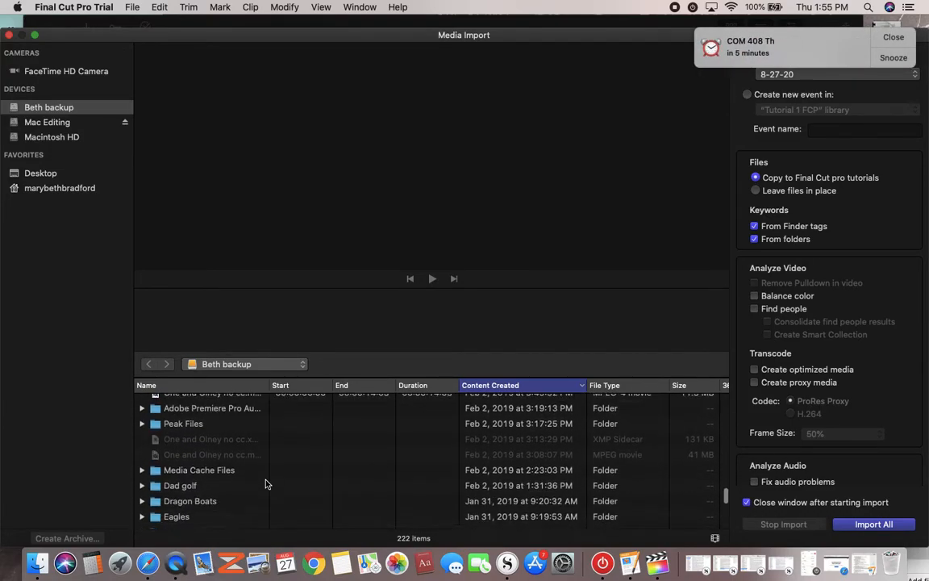
{"action": "scroll", "coordinate": [269, 483], "scroll_direction": "down", "scroll_amount": 15}
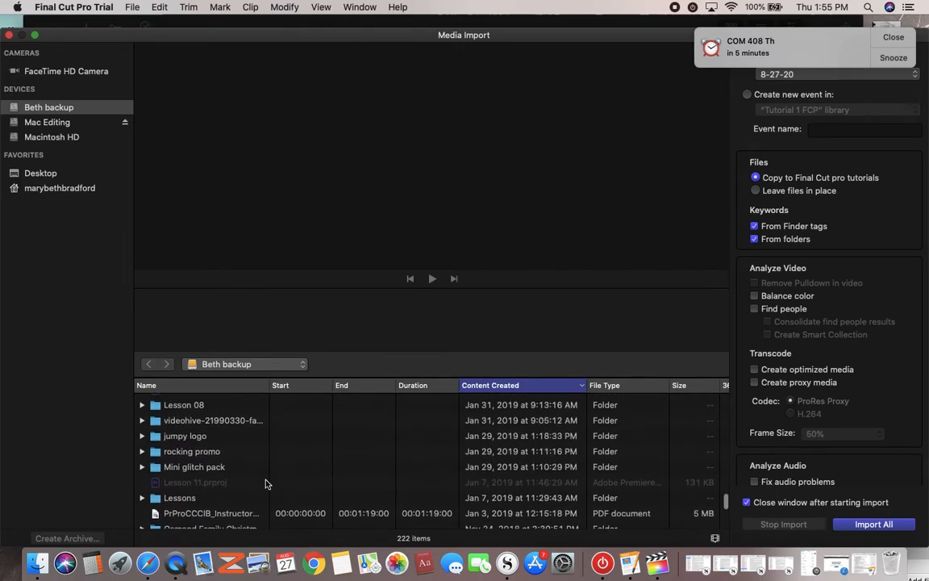
{"action": "scroll", "coordinate": [268, 484], "scroll_direction": "down", "scroll_amount": 15}
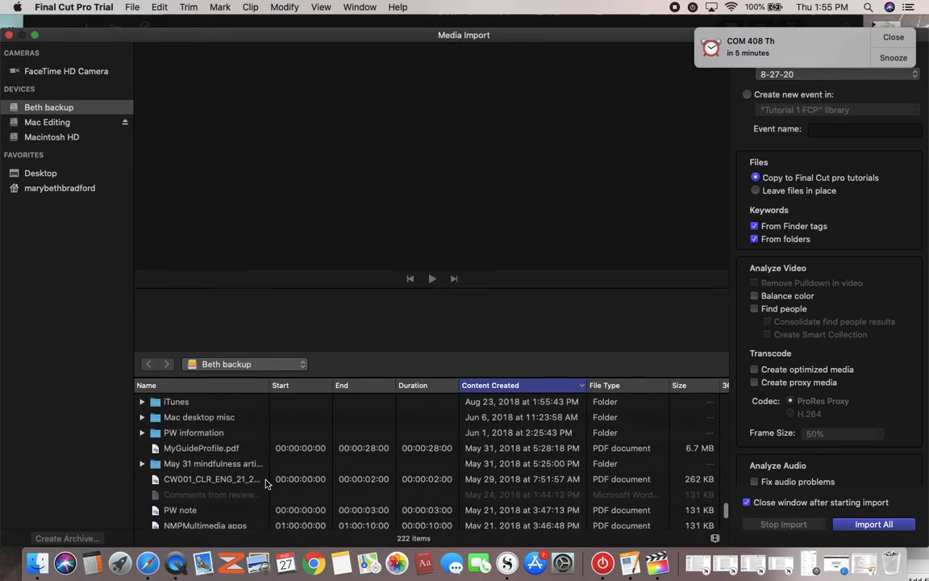
{"action": "scroll", "coordinate": [266, 483], "scroll_direction": "down", "scroll_amount": 5}
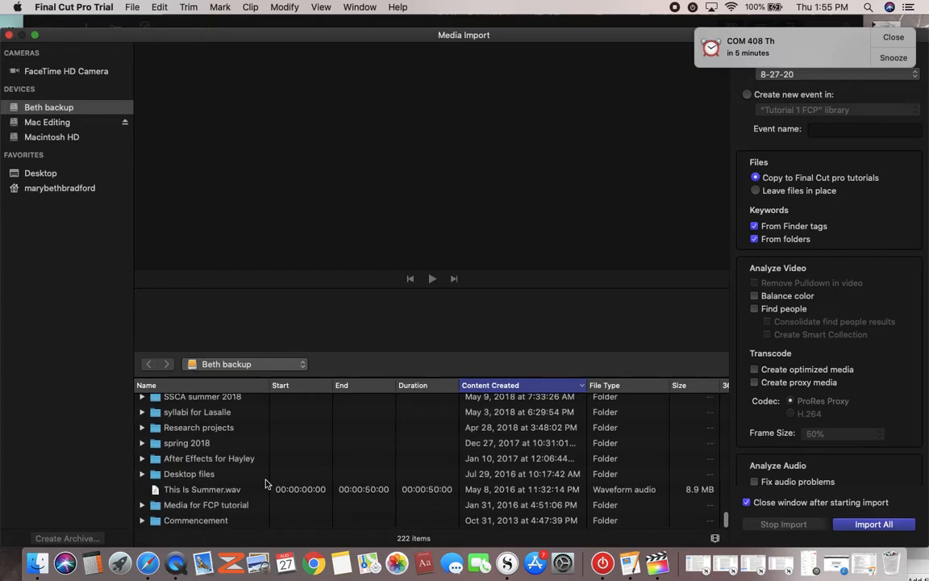
{"action": "double_click", "coordinate": [225, 505]}
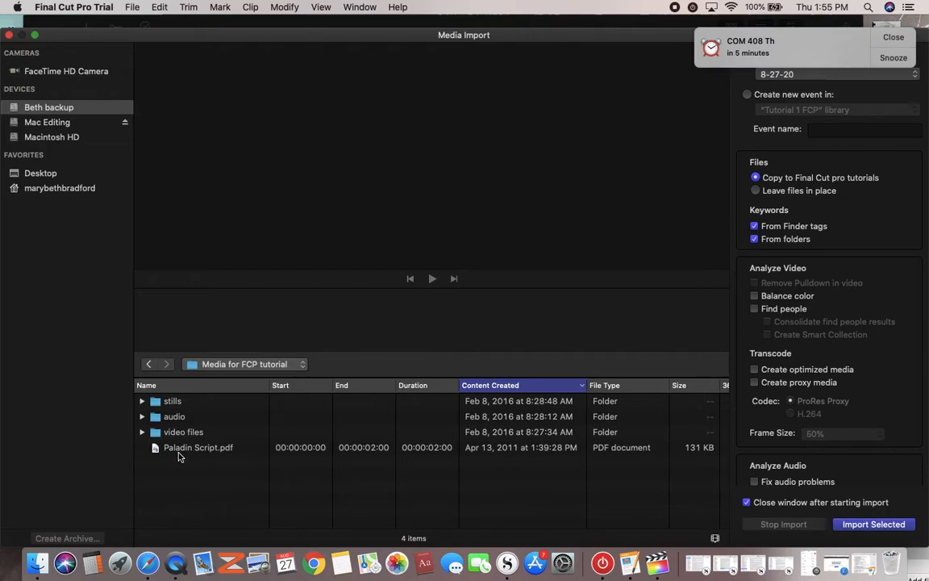
{"action": "left_click", "coordinate": [138, 434]}
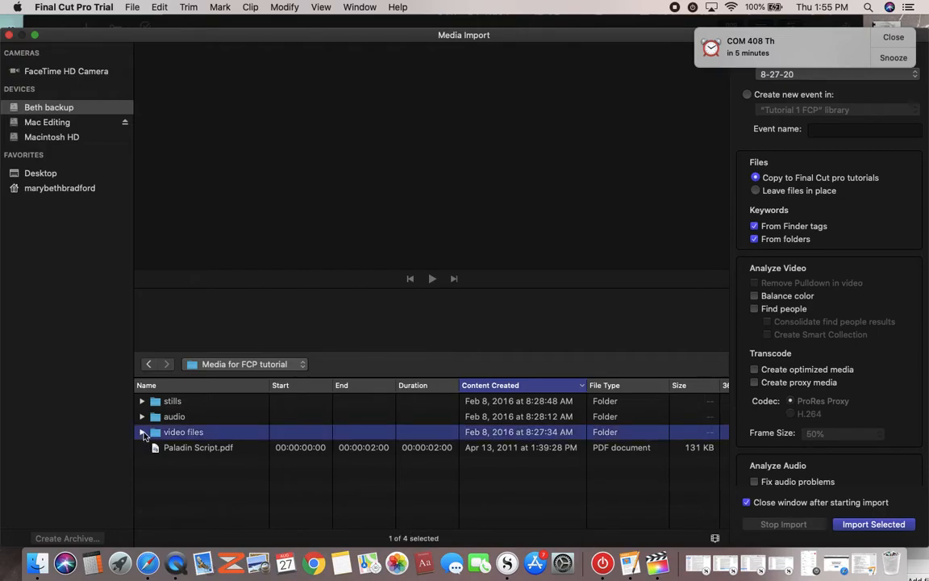
{"action": "left_click", "coordinate": [142, 432]}
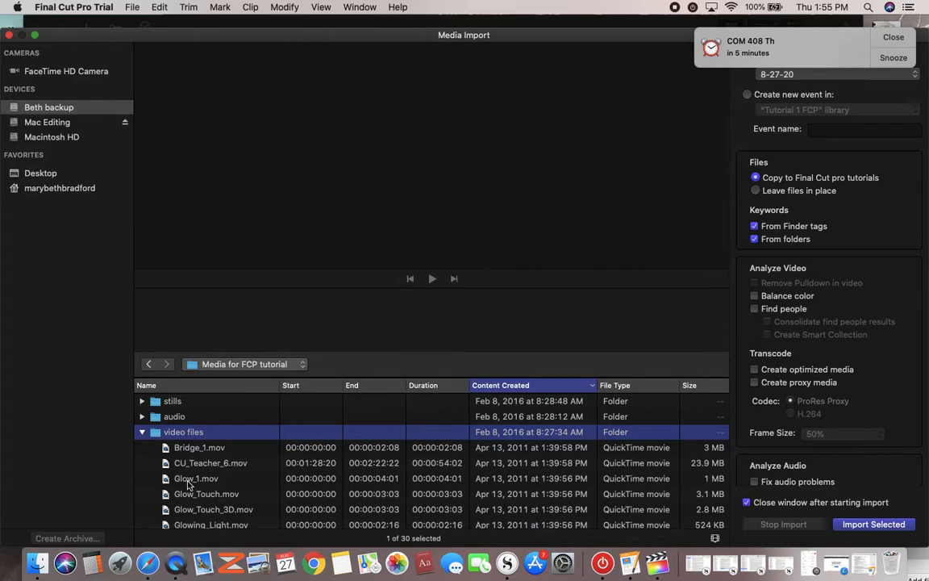
- Select the Glow_1.mov and Glowing_Light.mov clips together in the "video files" folder
{"action": "left_click", "coordinate": [190, 480]}
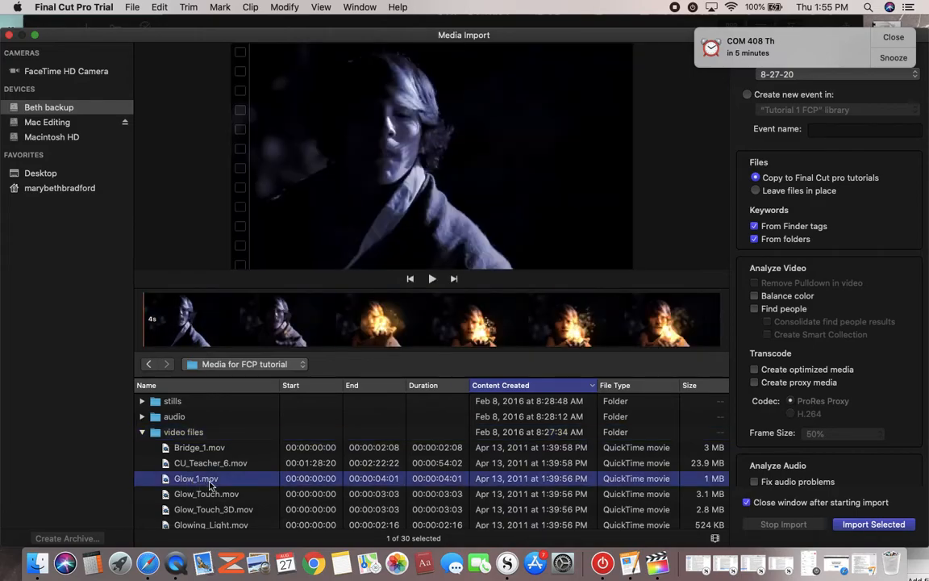
{"action": "scroll", "coordinate": [211, 485], "scroll_direction": "down", "scroll_amount": 2}
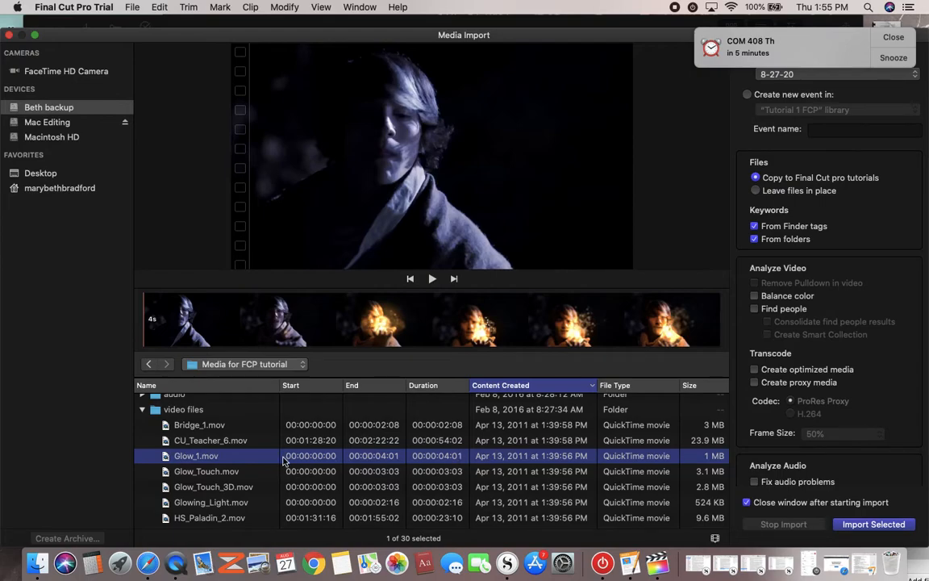
{"action": "scroll", "coordinate": [234, 475], "scroll_direction": "down", "scroll_amount": 2}
{"action": "scroll", "coordinate": [242, 490], "scroll_direction": "up", "scroll_amount": 1}
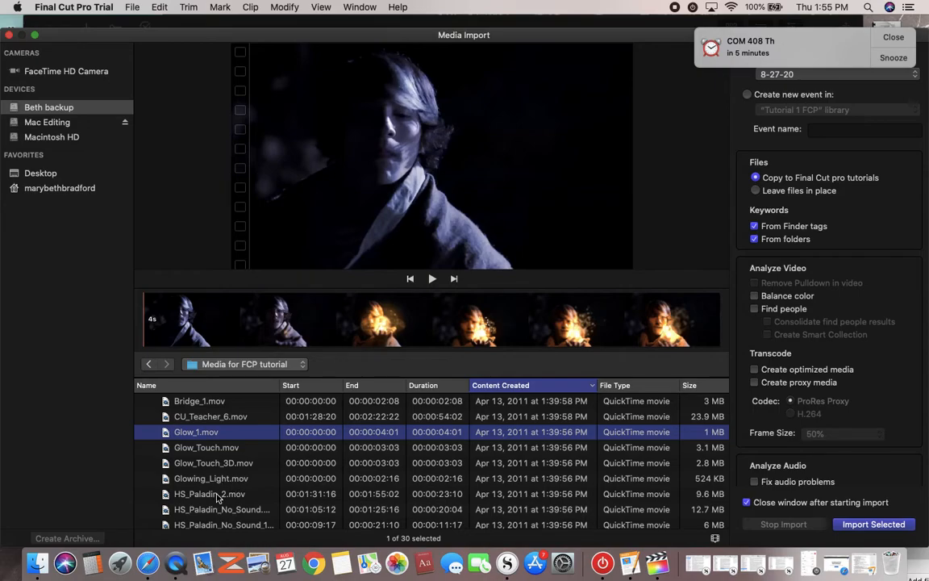
{"action": "left_click", "coordinate": [207, 494], "text": "super"}
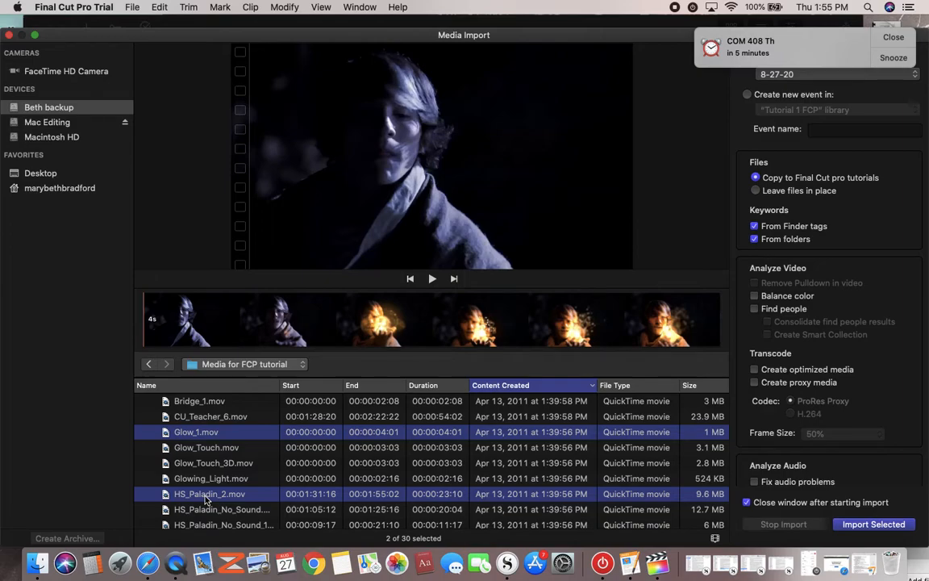
{"action": "left_click", "coordinate": [212, 480]}
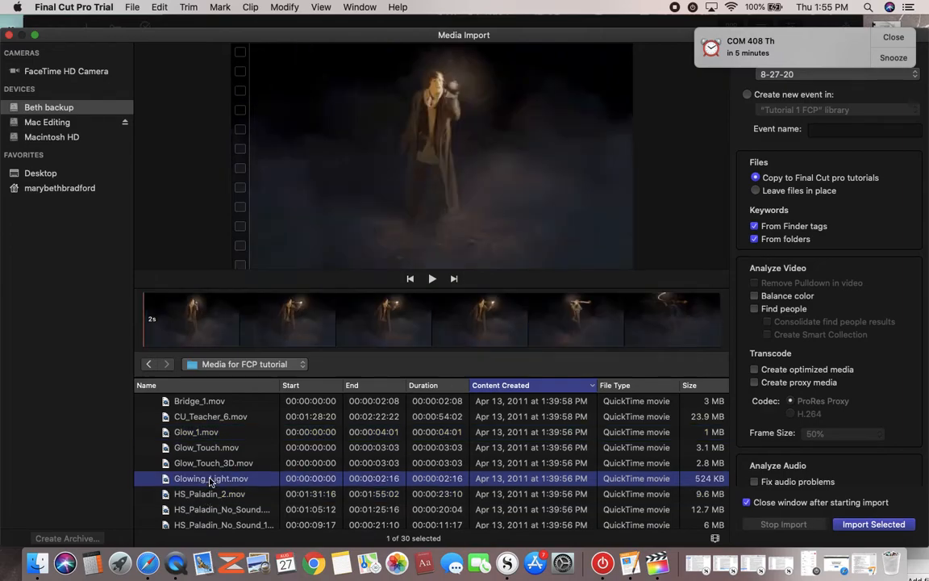
{"action": "left_click", "coordinate": [196, 433], "text": "super"}
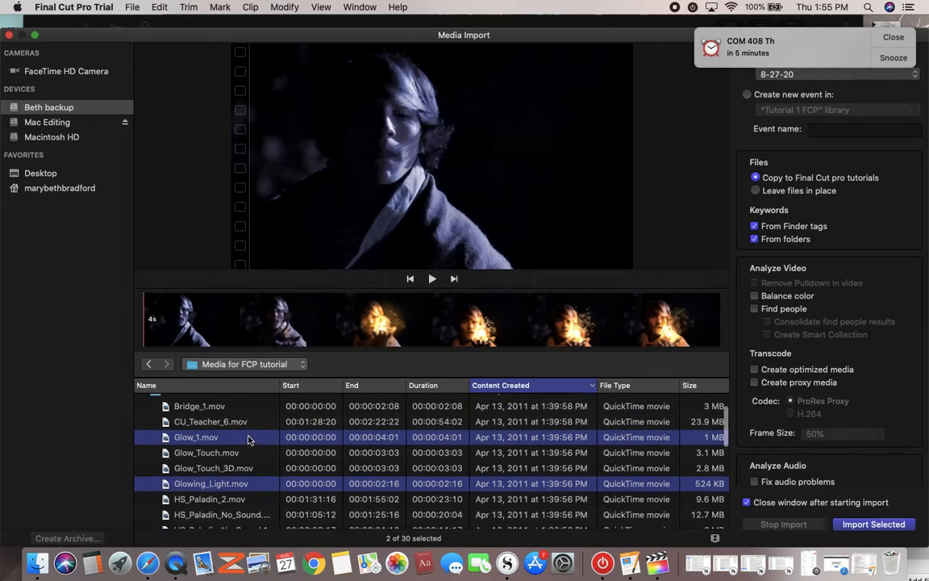
- Import Scenic_1.mov and Scenic_2.mov from the "video files" folder into the 8-27-20 event
{"action": "scroll", "coordinate": [248, 440], "scroll_direction": "up", "scroll_amount": 1}
{"action": "scroll", "coordinate": [248, 439], "scroll_direction": "down", "scroll_amount": 5}
{"action": "scroll", "coordinate": [248, 440], "scroll_direction": "down", "scroll_amount": 10}
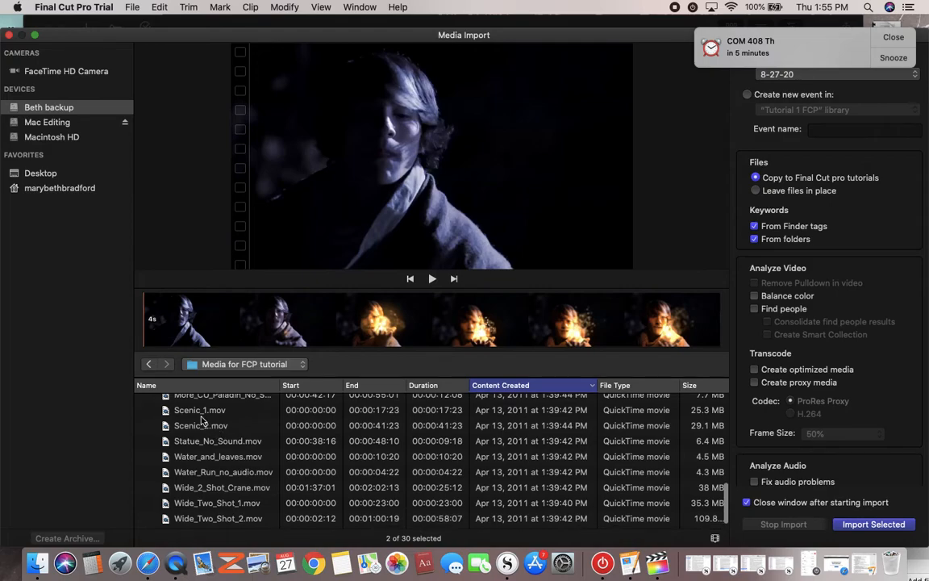
{"action": "left_click", "coordinate": [200, 411]}
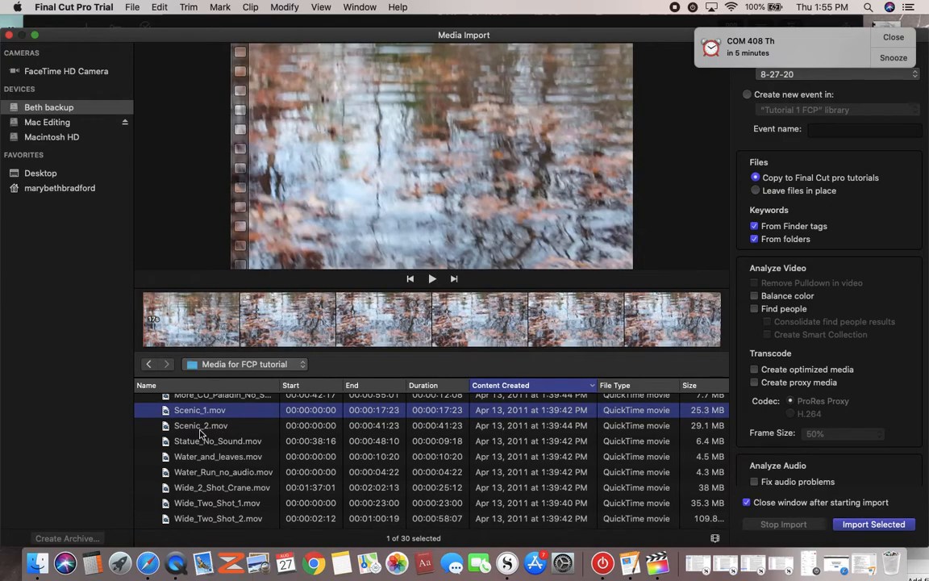
{"action": "left_click", "coordinate": [200, 427], "text": "super"}
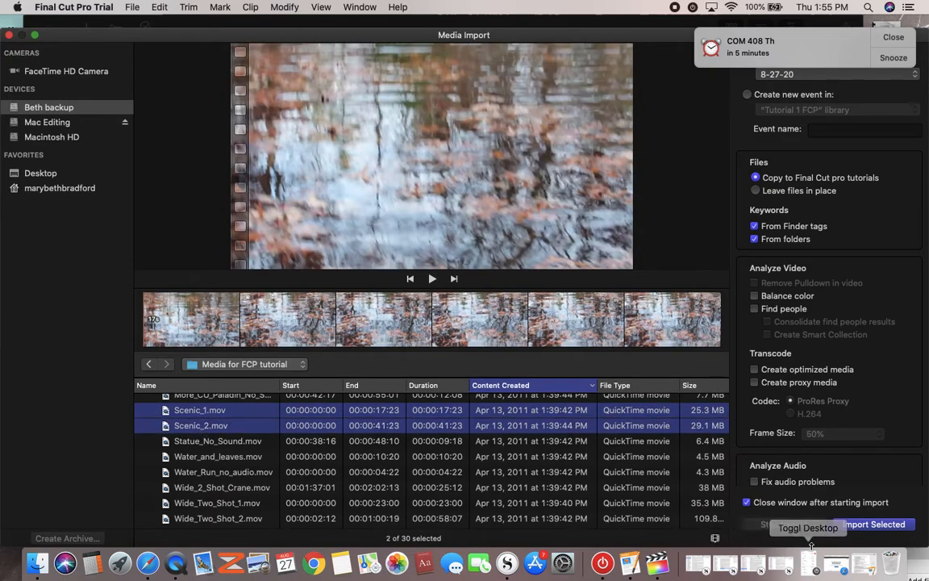
{"action": "left_click", "coordinate": [873, 524]}
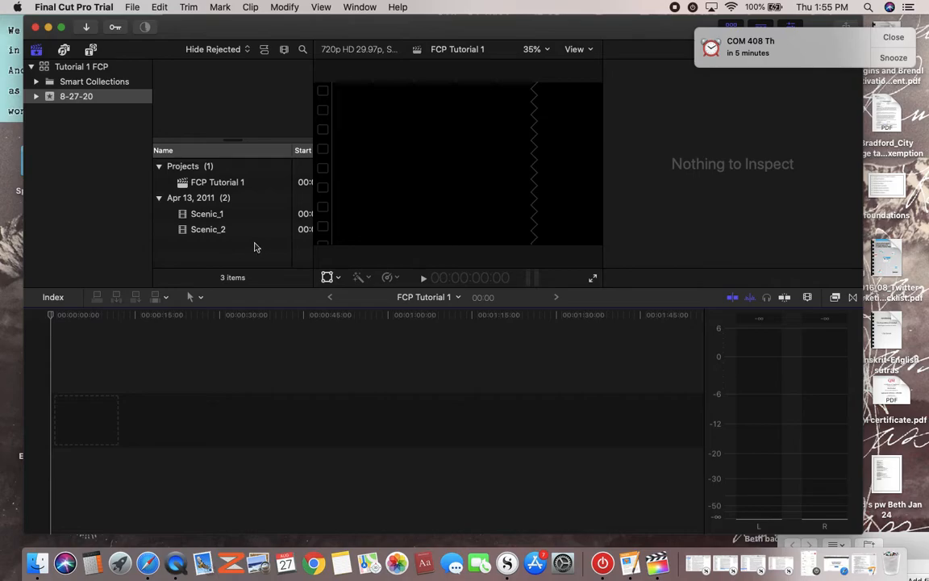
- Import Glow_1.mov and Glowing_Light.mov from the "video files" folder into the 8-27-20 event
{"action": "left_click", "coordinate": [87, 28]}
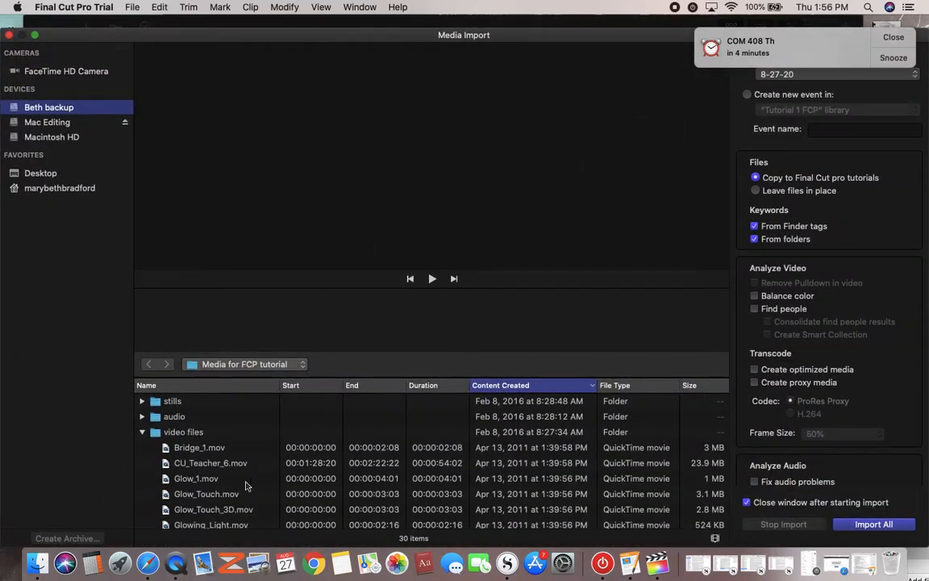
{"action": "left_click", "coordinate": [216, 482]}
{"action": "scroll", "coordinate": [232, 496], "scroll_direction": "down", "scroll_amount": 1}
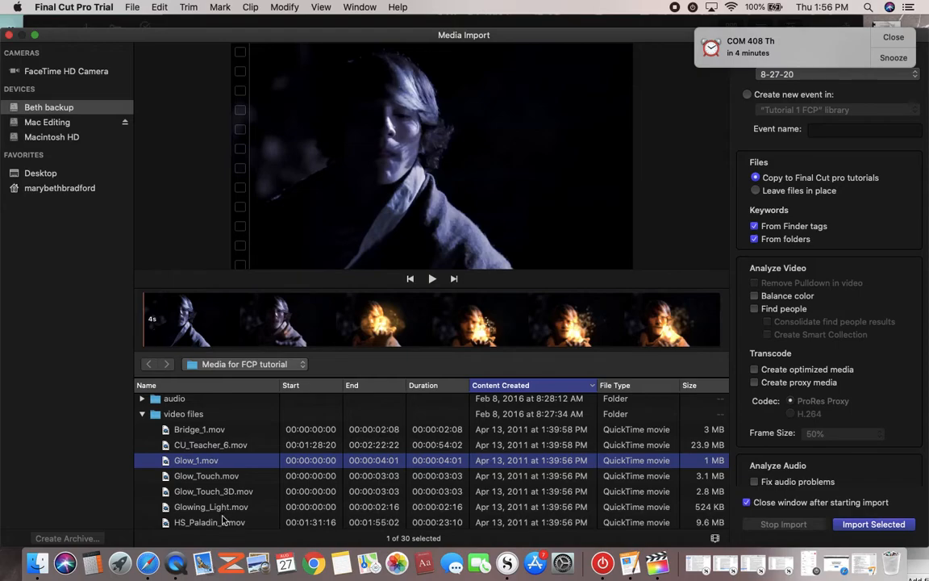
{"action": "left_click", "coordinate": [212, 506], "text": "super"}
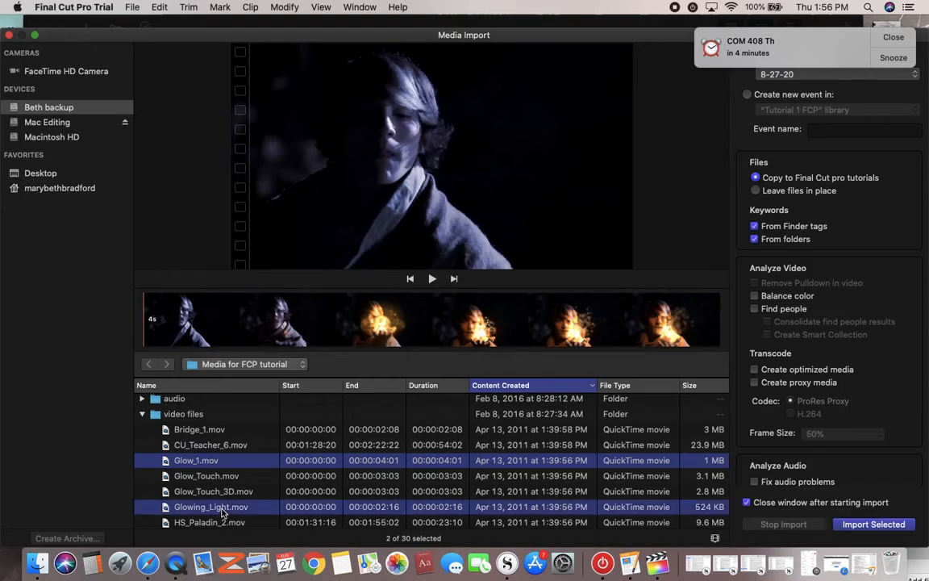
{"action": "left_click", "coordinate": [839, 525]}
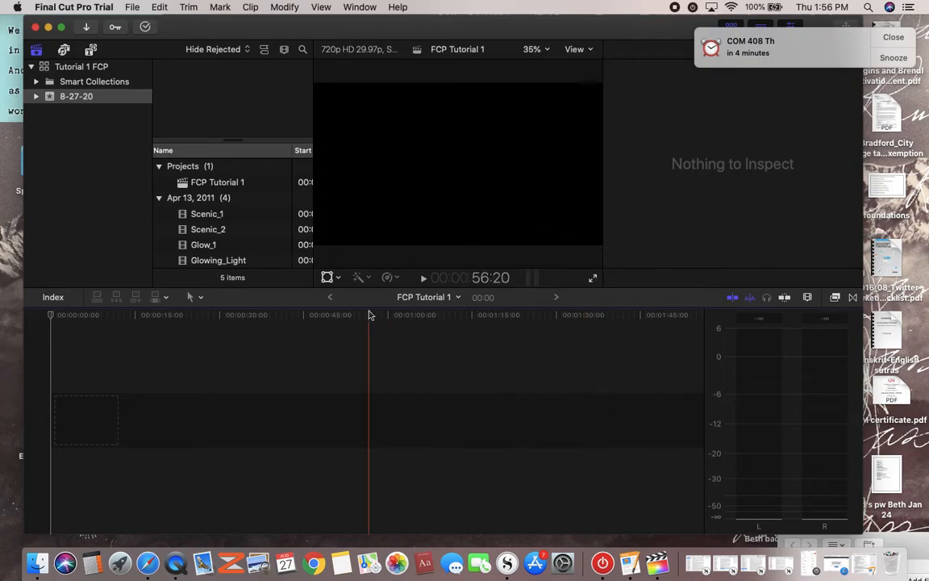
{"action": "scroll", "coordinate": [211, 245], "scroll_direction": "right", "scroll_amount": 1}
{"action": "scroll", "coordinate": [211, 247], "scroll_direction": "right", "scroll_amount": 1}
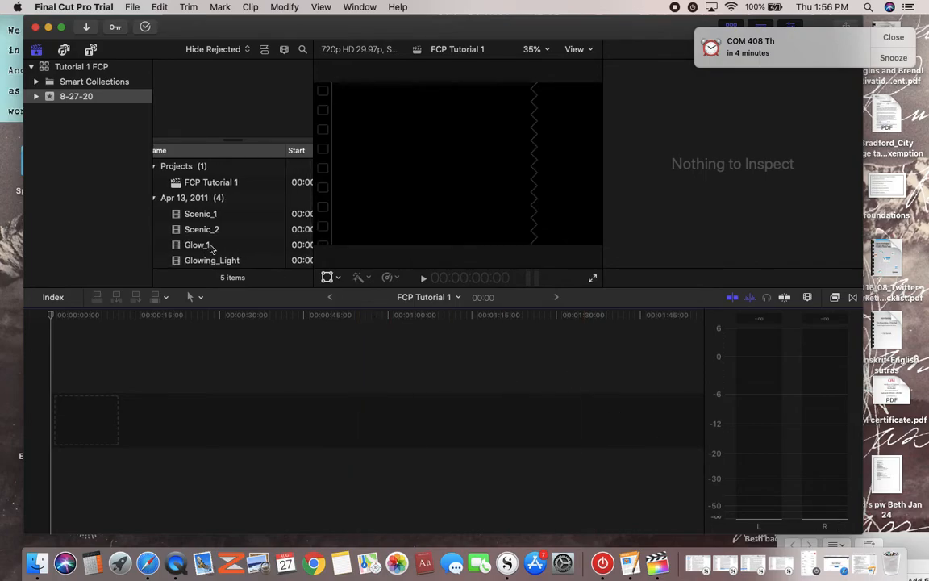
- Reopen the Media Import window, expand the "stills" folder, and switch to Pages to check which stills the assignment requires
{"action": "left_click", "coordinate": [86, 26]}
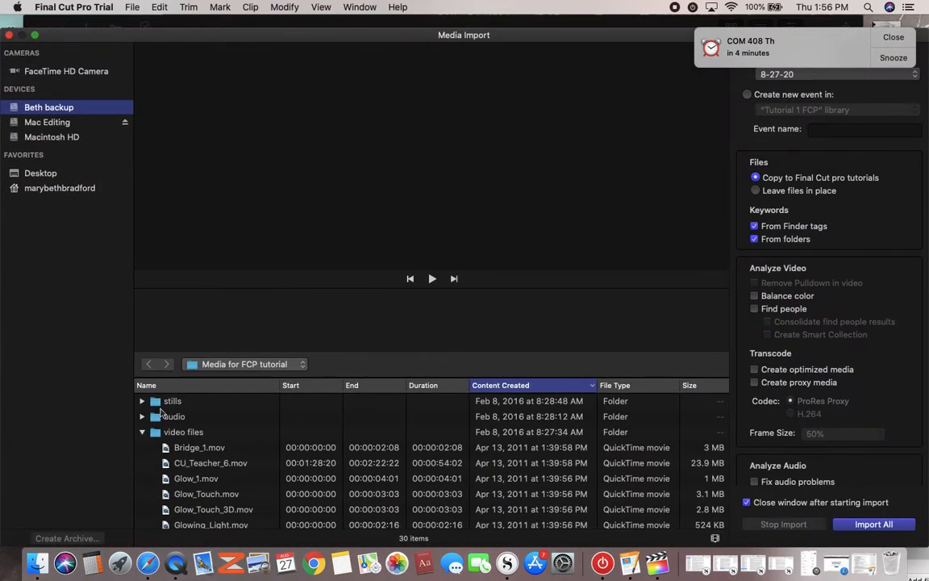
{"action": "left_click", "coordinate": [143, 403]}
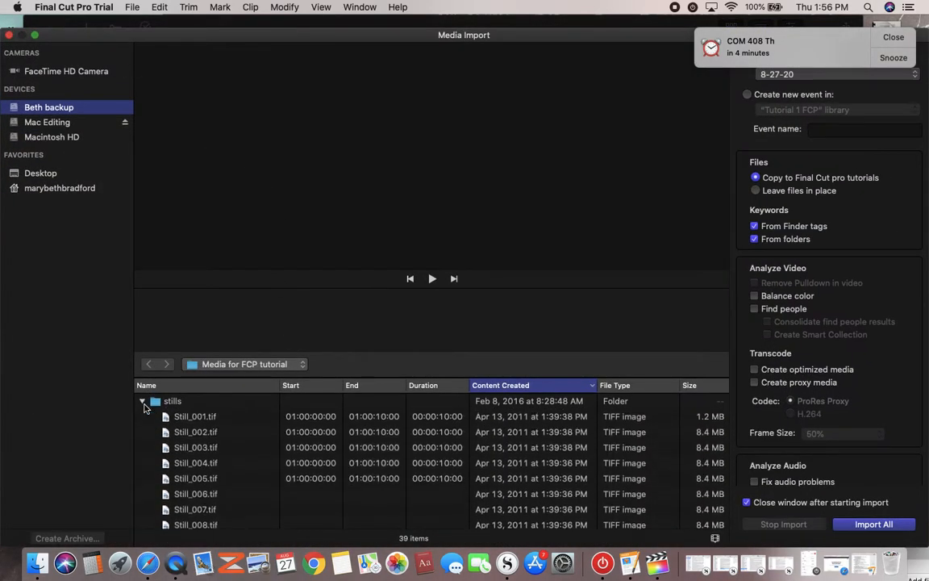
{"action": "left_click", "coordinate": [633, 565]}
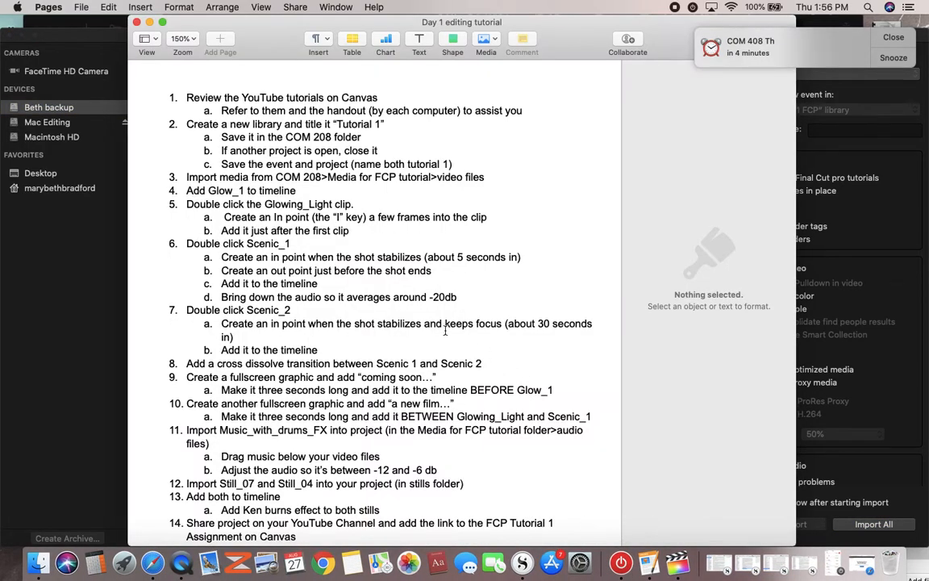
- Check the required stills in the assignment, and import Still_004.tif and Still_007.tif from the "stills" folder into the 8-27-20 event
{"action": "scroll", "coordinate": [433, 422], "scroll_direction": "down", "scroll_amount": 5}
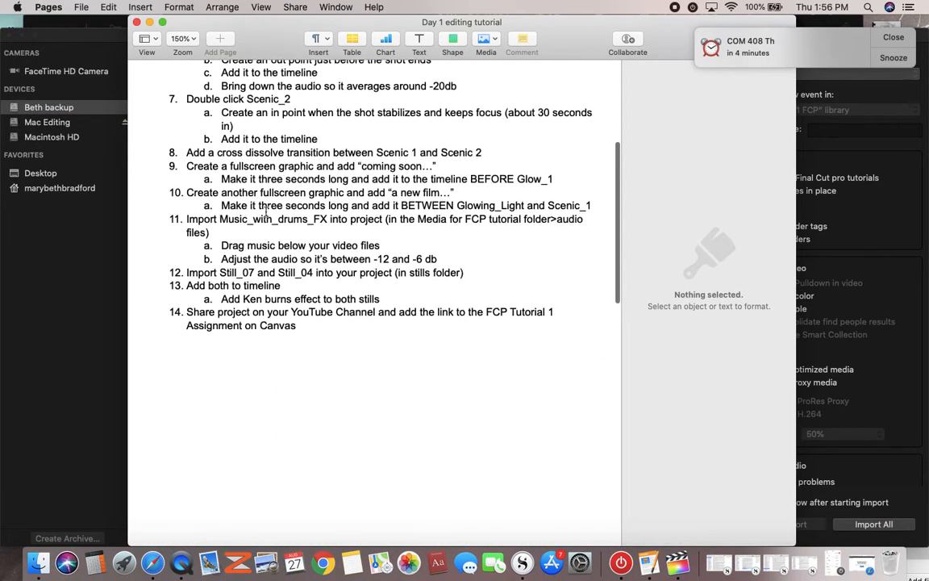
{"action": "left_click", "coordinate": [88, 290]}
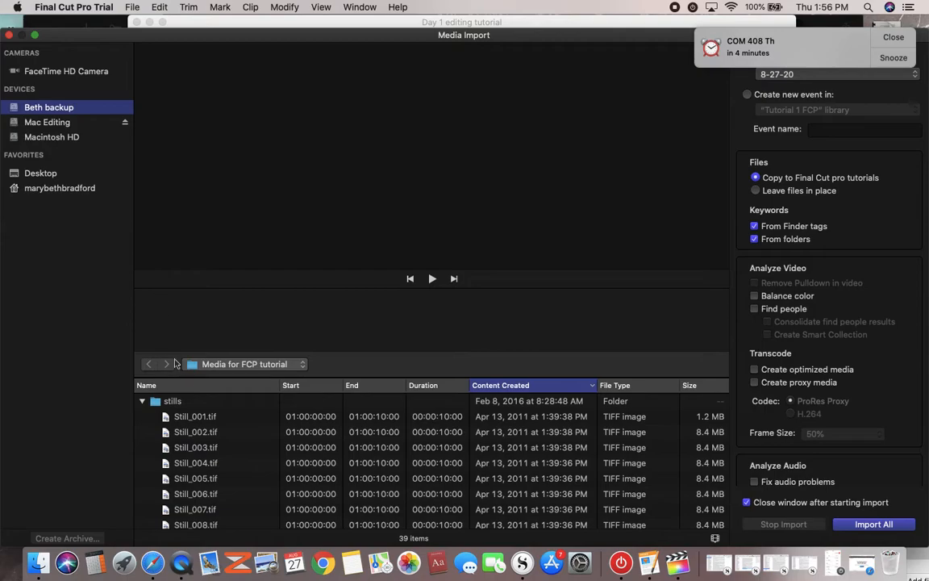
{"action": "left_click", "coordinate": [188, 465]}
{"action": "scroll", "coordinate": [190, 470], "scroll_direction": "down", "scroll_amount": 1}
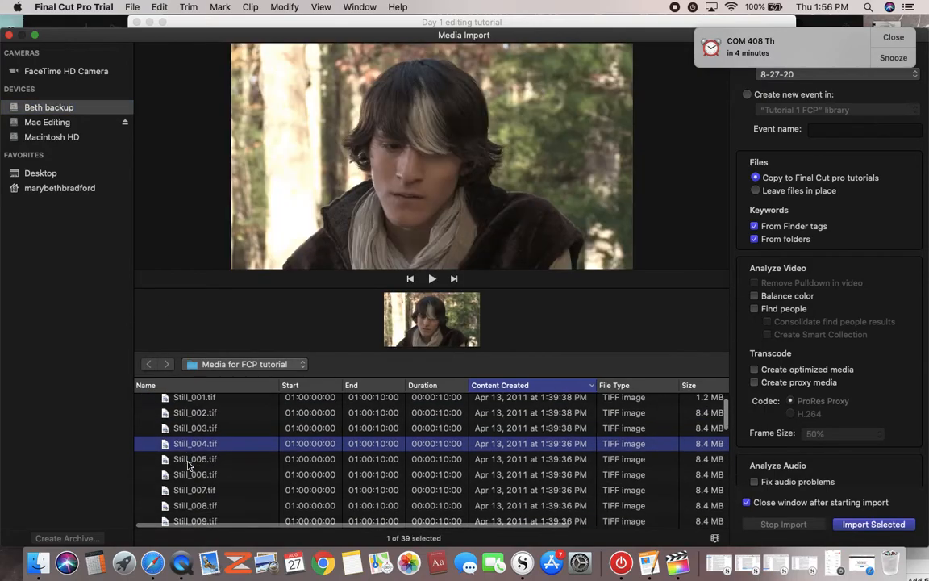
{"action": "left_click", "coordinate": [193, 490], "text": "super"}
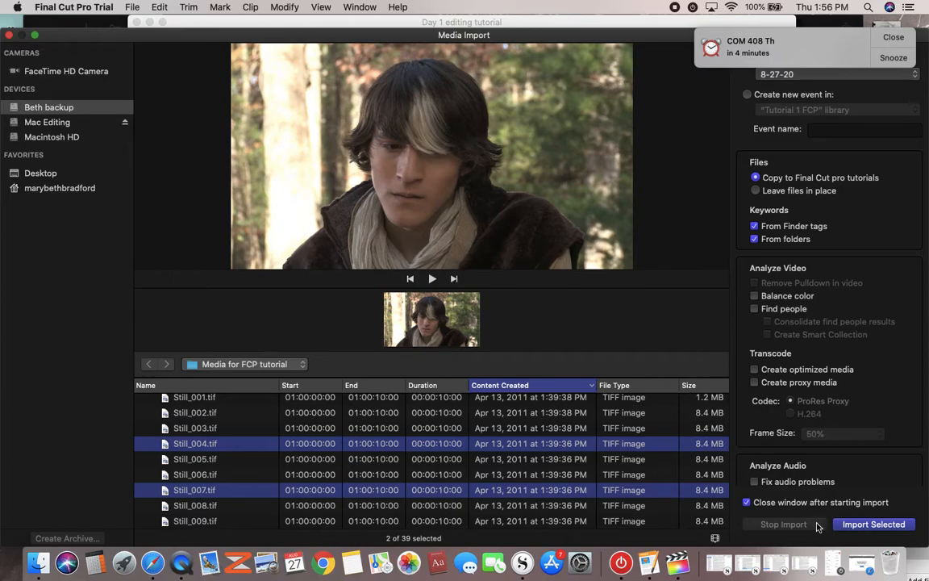
{"action": "left_click", "coordinate": [848, 524]}
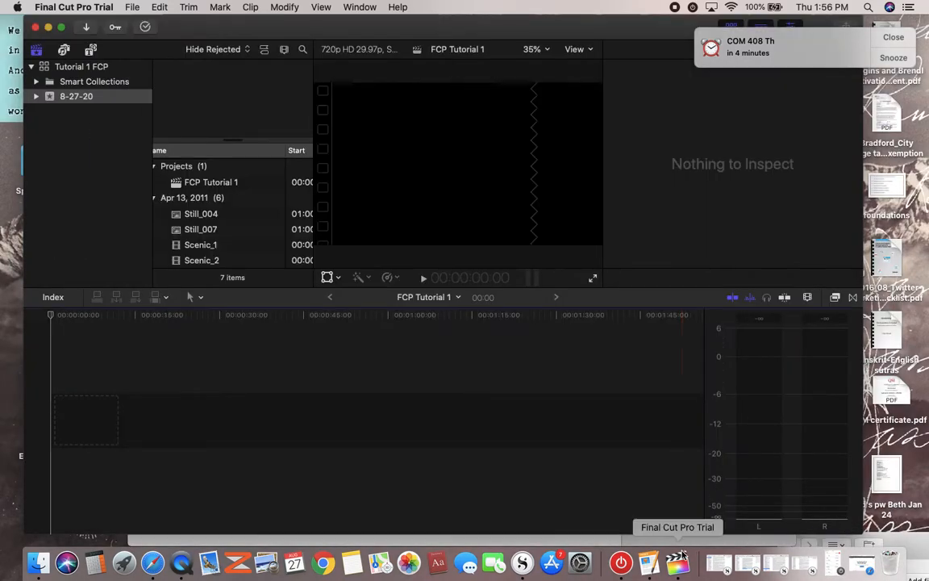
- Switch to Pages to check the assignment for the remaining media to import, and minimize the document to return to Final Cut Pro
{"action": "left_click", "coordinate": [649, 568]}
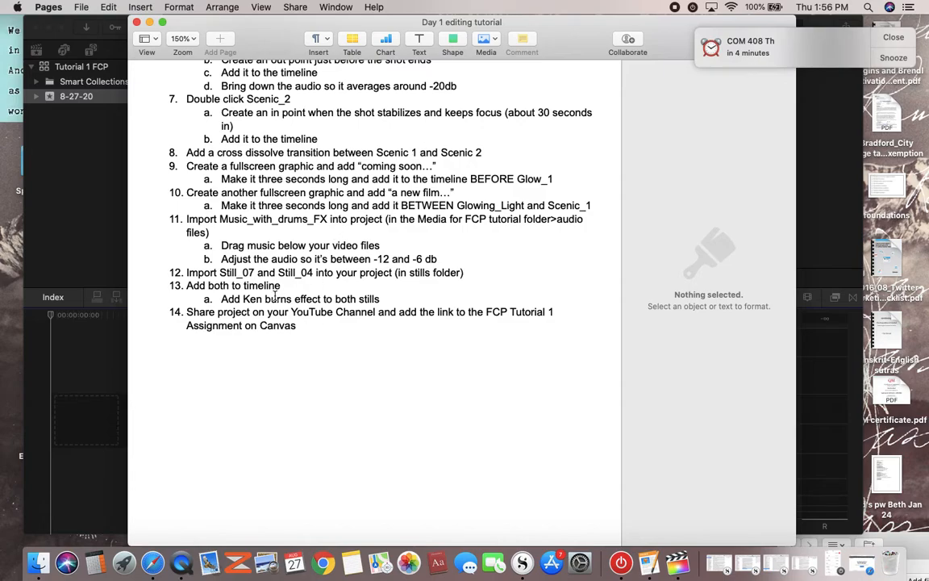
{"action": "scroll", "coordinate": [286, 279], "scroll_direction": "up", "scroll_amount": 5}
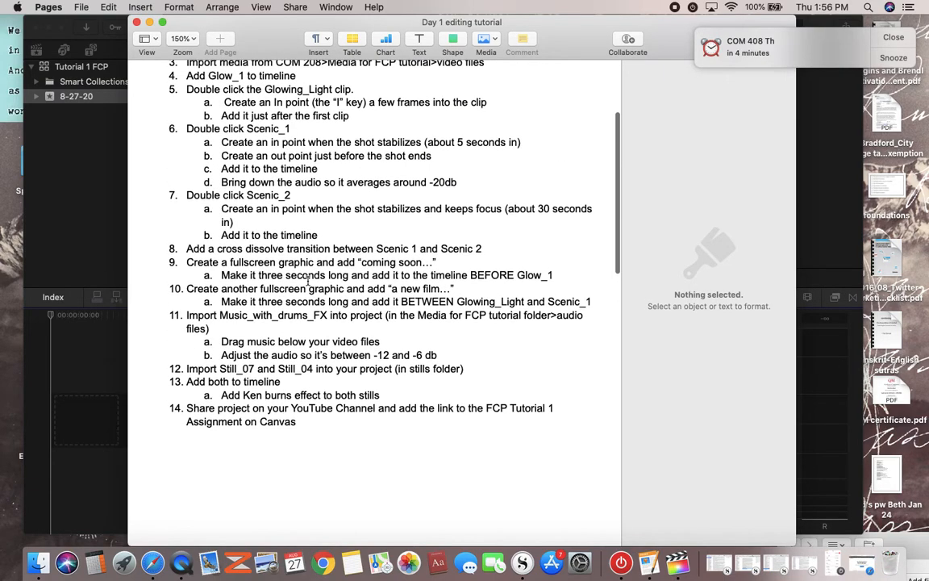
{"action": "scroll", "coordinate": [307, 279], "scroll_direction": "up", "scroll_amount": 1}
{"action": "scroll", "coordinate": [307, 281], "scroll_direction": "down", "scroll_amount": 3}
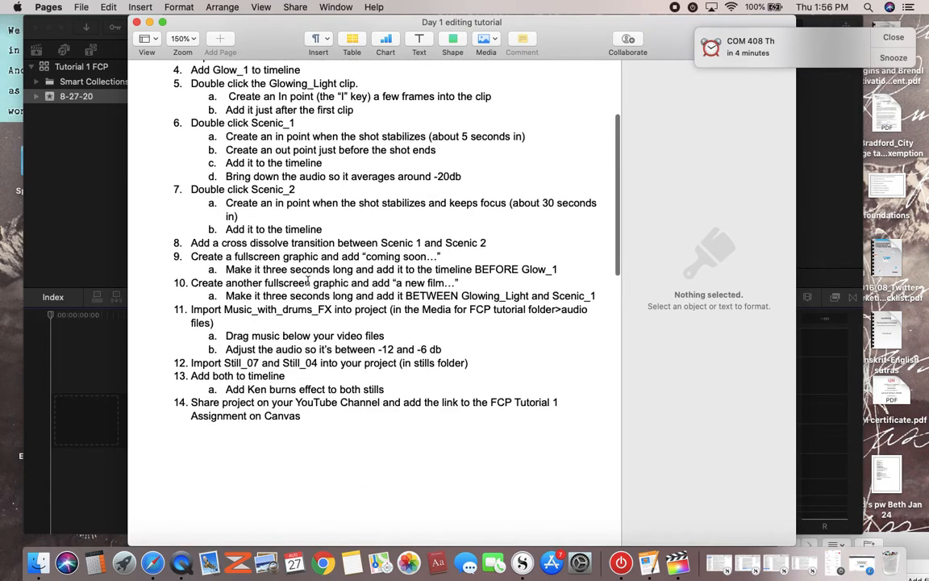
{"action": "left_click", "coordinate": [149, 22]}
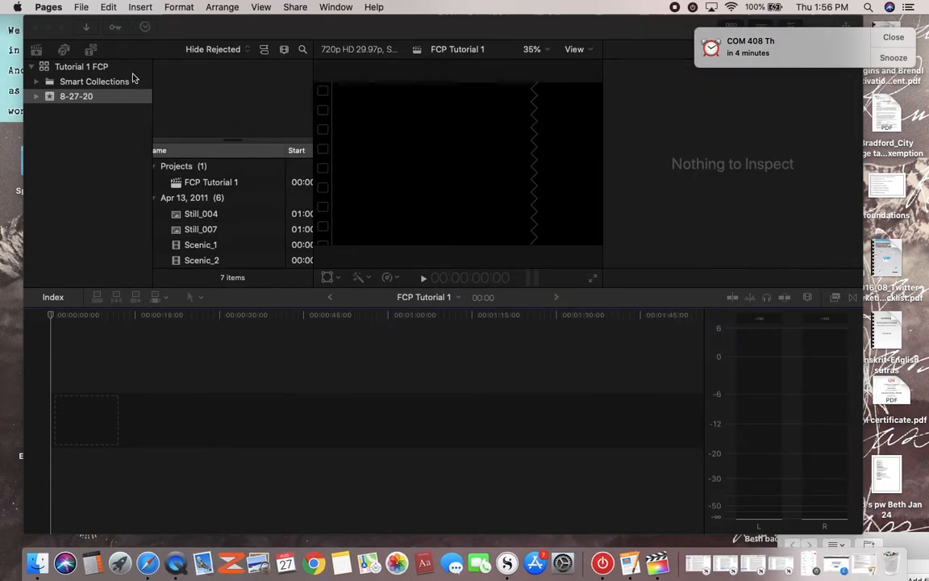
{"action": "left_click", "coordinate": [155, 45]}
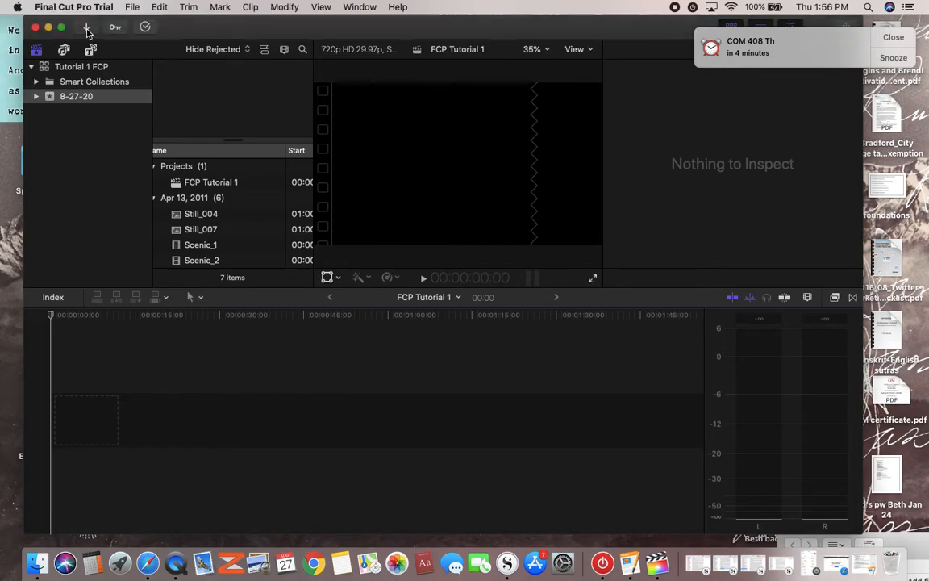
- Import the Music_with_drums_FX file from the "audio" folder into the 8-27-20 event
{"action": "left_click", "coordinate": [86, 27]}
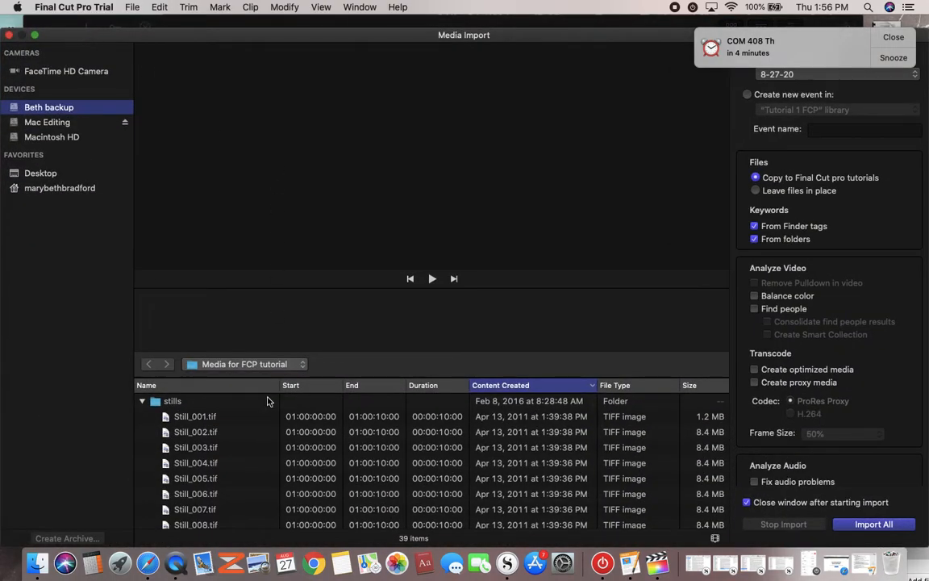
{"action": "left_click", "coordinate": [142, 401]}
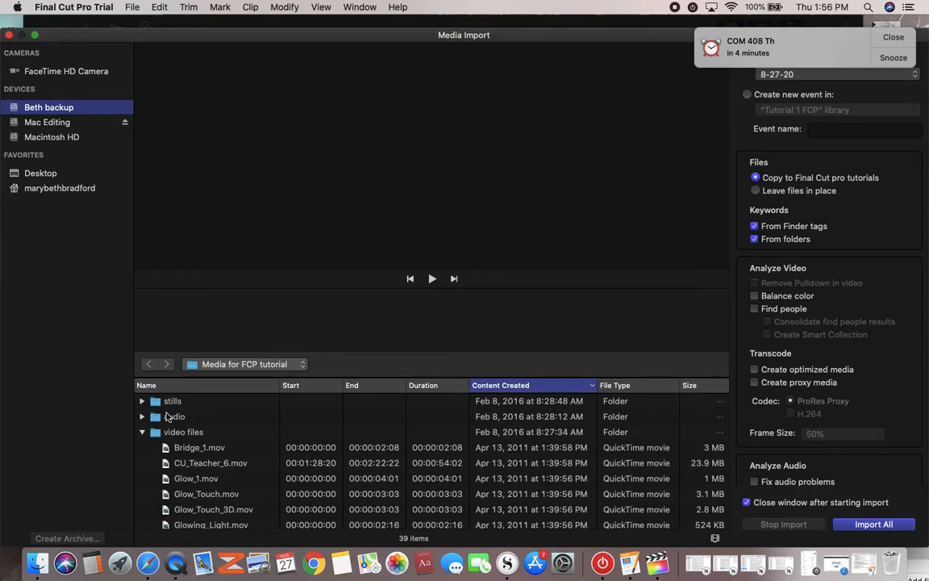
{"action": "left_click", "coordinate": [142, 433]}
{"action": "left_click", "coordinate": [142, 417]}
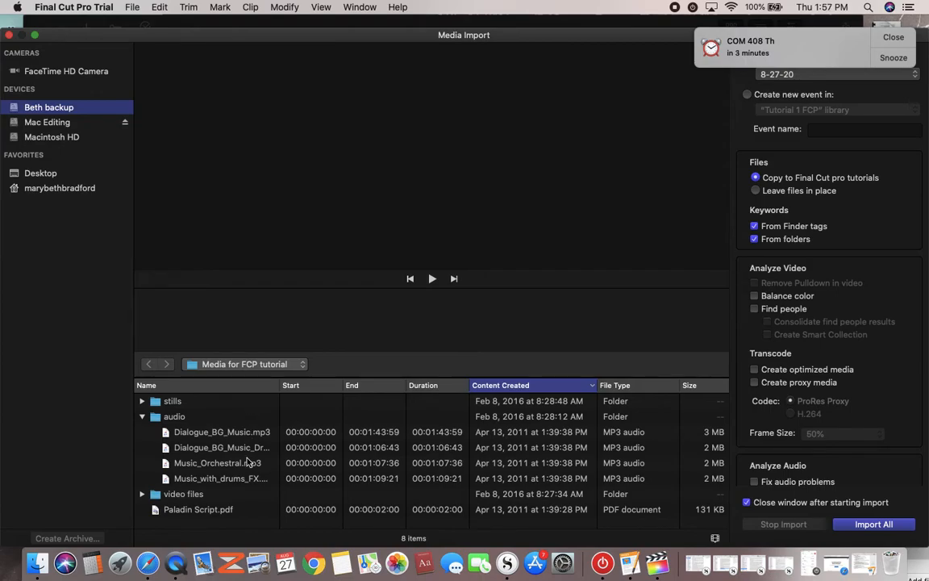
{"action": "left_click", "coordinate": [230, 479]}
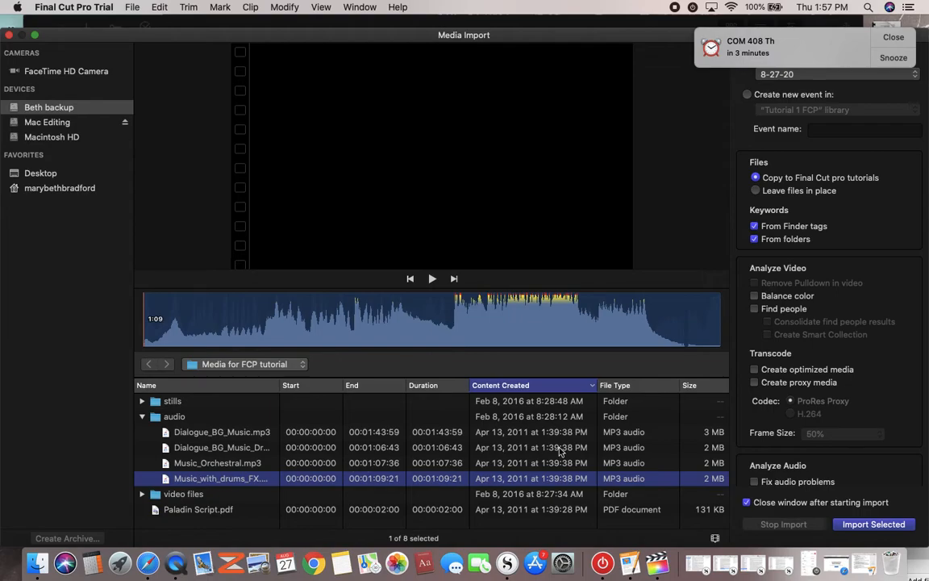
{"action": "left_click", "coordinate": [855, 524]}
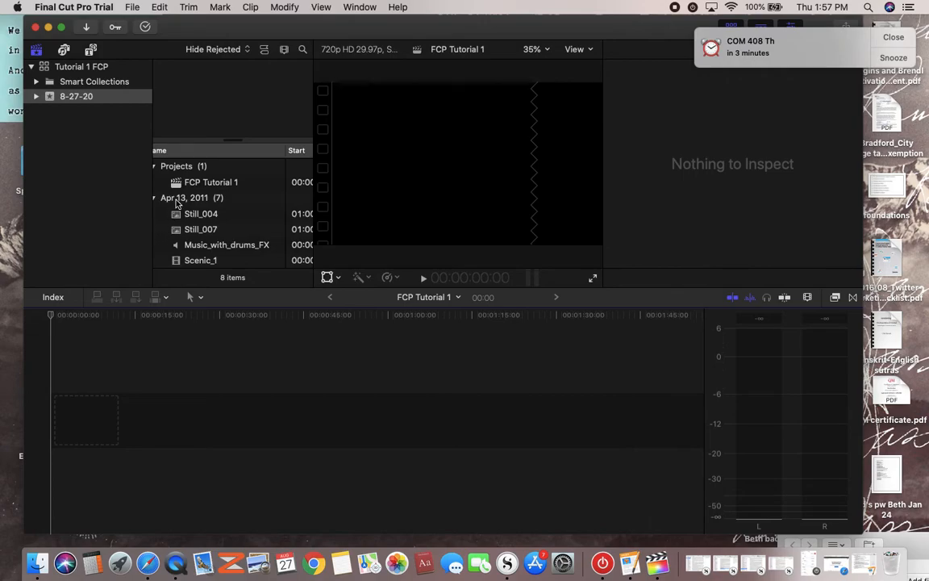
- Review the imported media in the 8-27-20 event and dismiss the COM 408 Th reminder
{"action": "scroll", "coordinate": [167, 225], "scroll_direction": "down", "scroll_amount": 2}
{"action": "scroll", "coordinate": [167, 232], "scroll_direction": "down", "scroll_amount": 2}
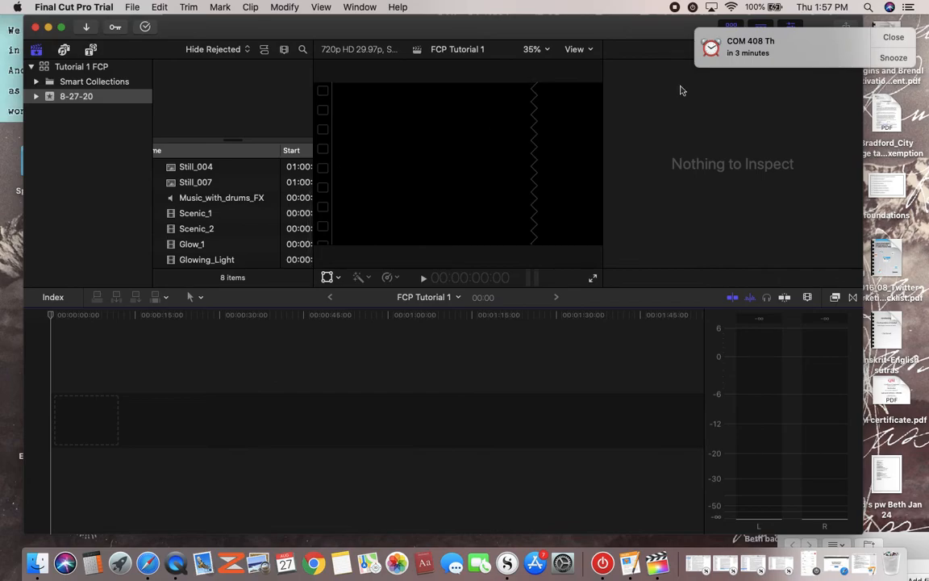
{"action": "left_click", "coordinate": [894, 37]}
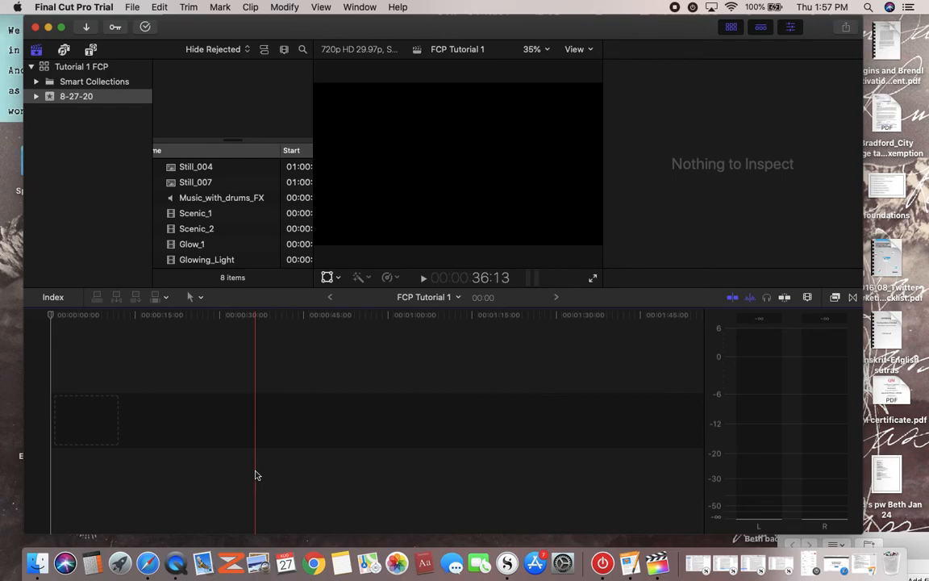
{"action": "left_click", "coordinate": [182, 566]}
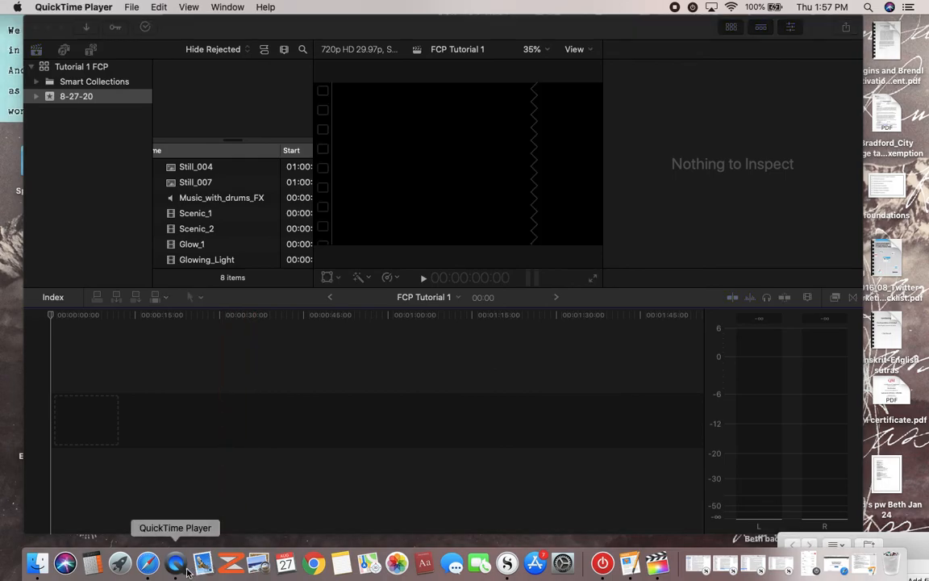